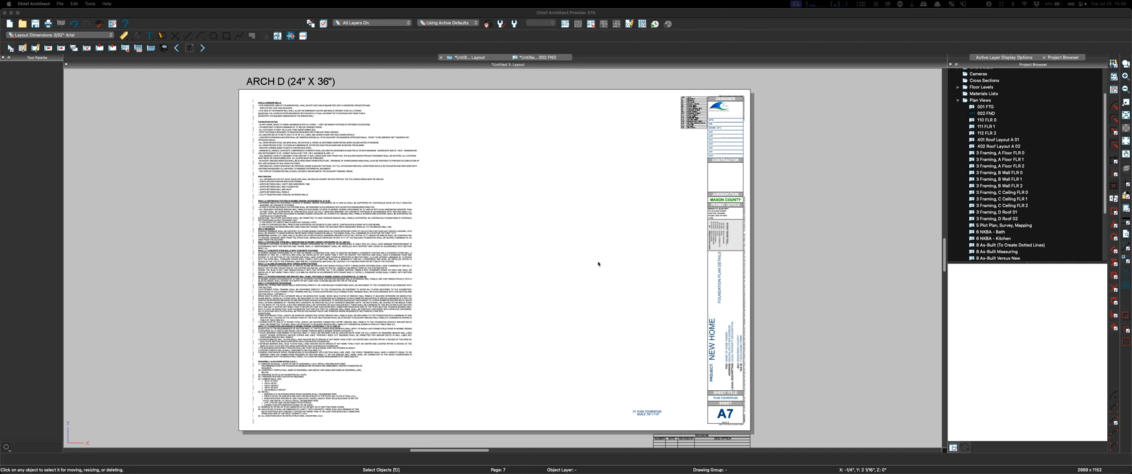
Send the current screen of the 002 FND plan view to layout page 7 at 1/4 in = 1 ft
click(540, 57)
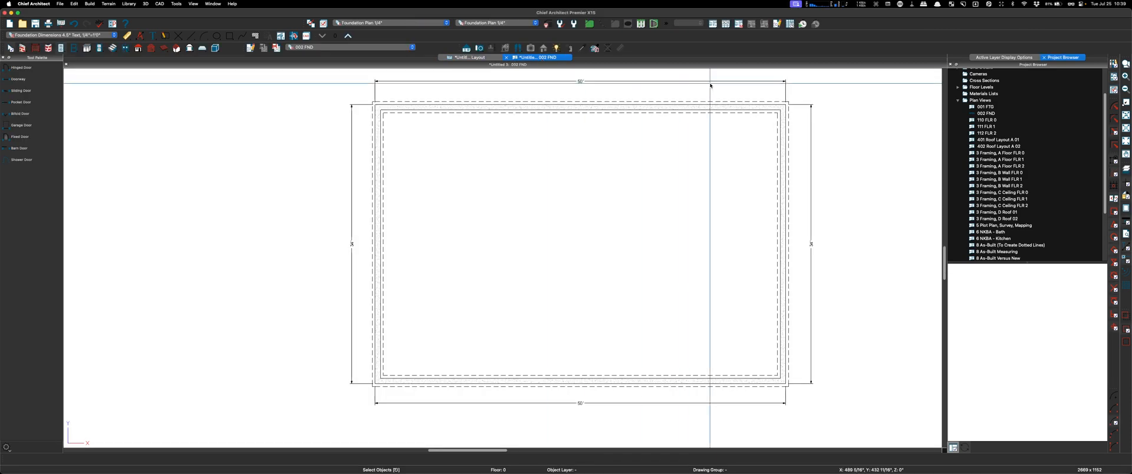
scroll(869, 80, up, 1)
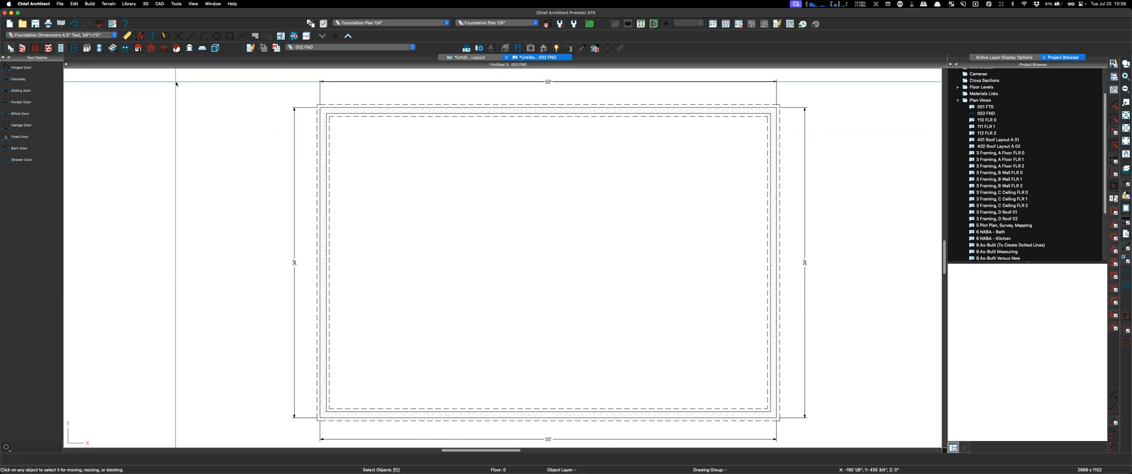
click(62, 24)
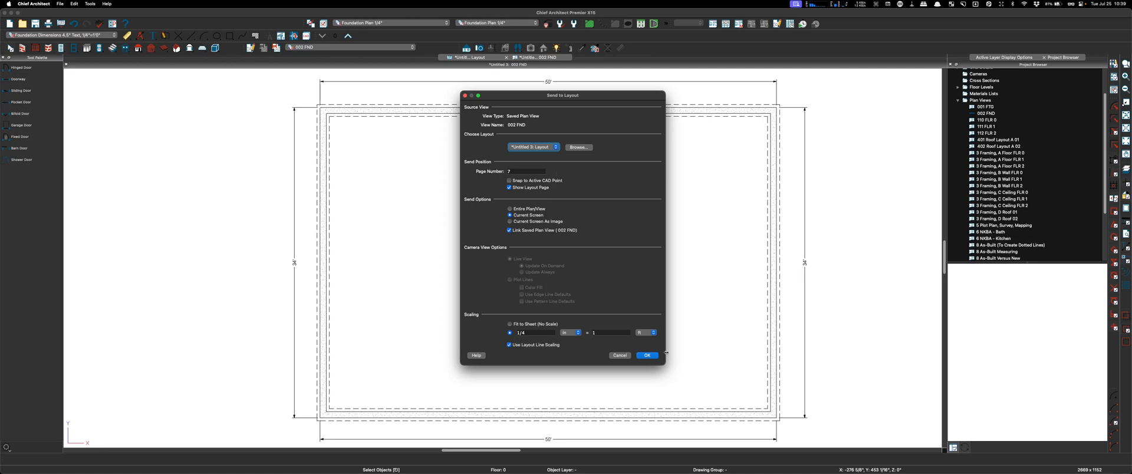
click(647, 356)
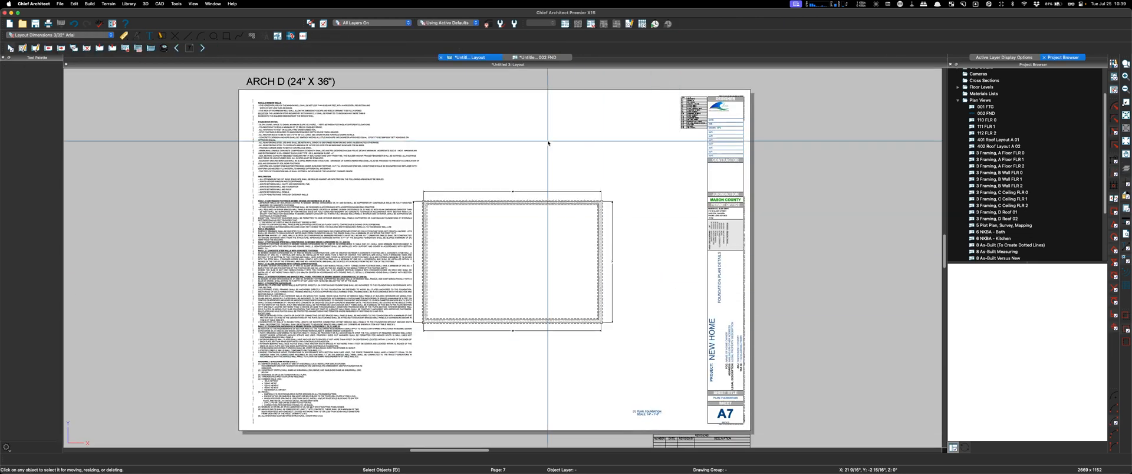
Crop the foundation layout box by pulling its left and right borders in toward the drawing
click(530, 252)
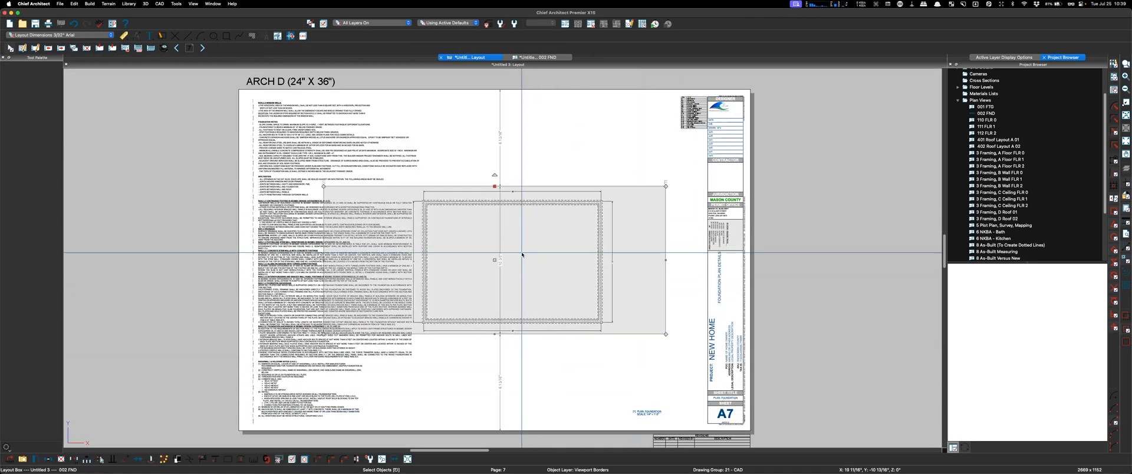
drag(323, 260, 400, 265)
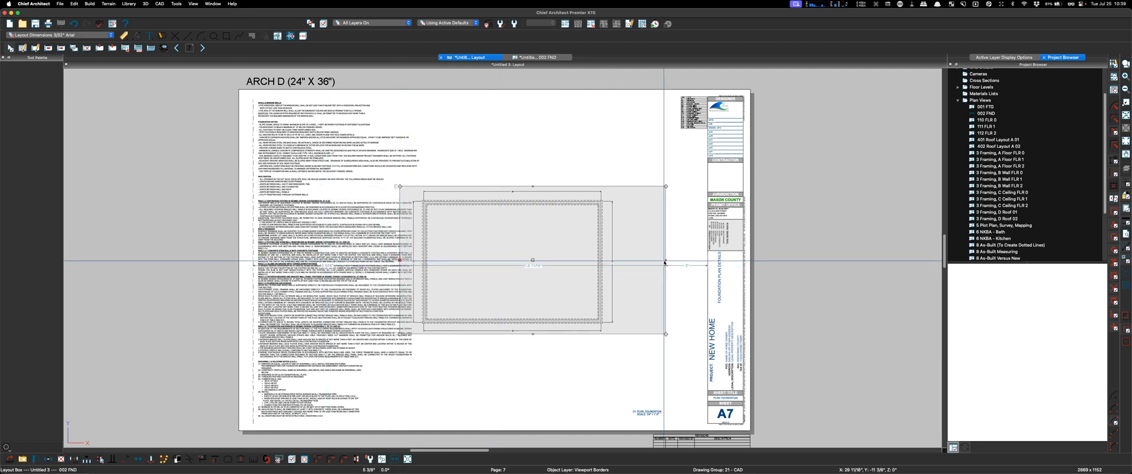
drag(666, 262, 630, 260)
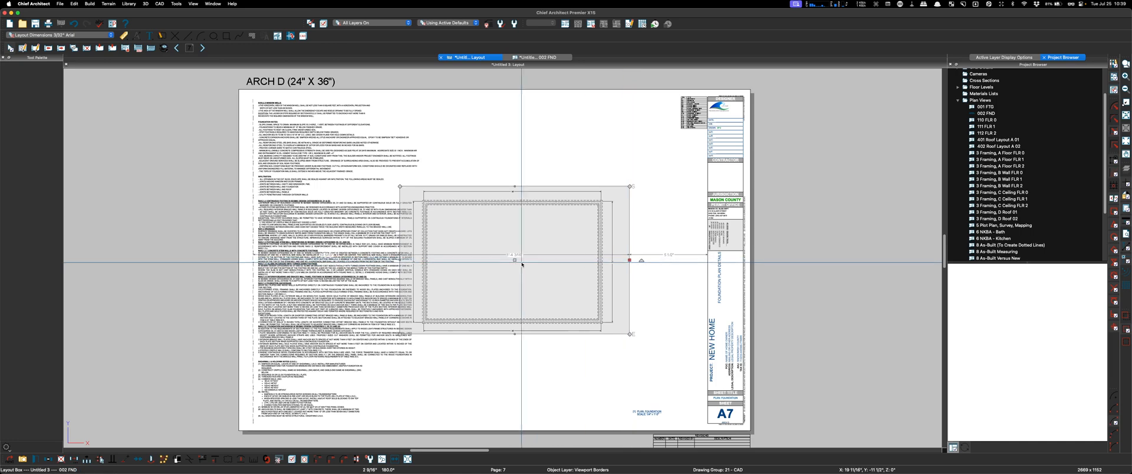
Move the foundation layout box to the lower right of sheet A7, clear of the notes, and nudge it up above the plan label
drag(514, 260, 587, 330)
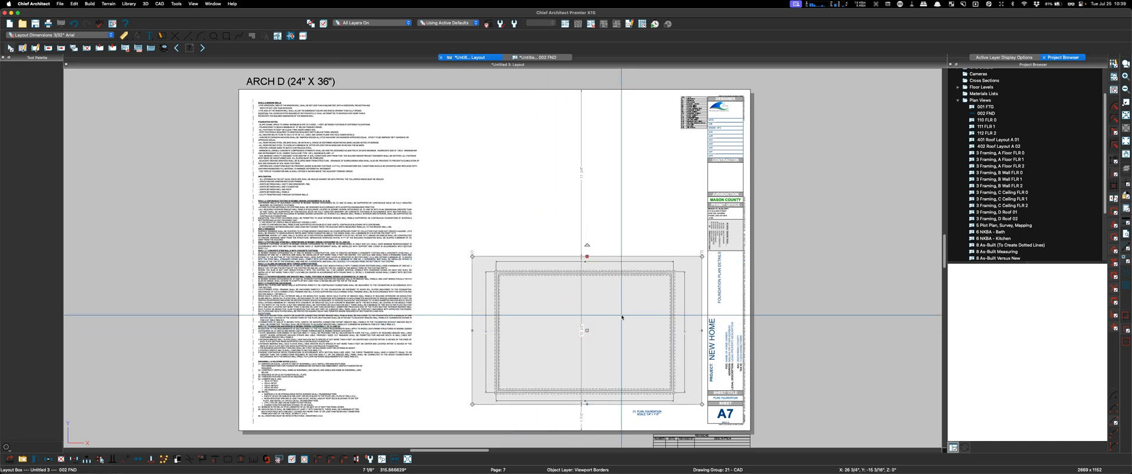
key(Up)
key(Up)
key(Up)
key(Up)
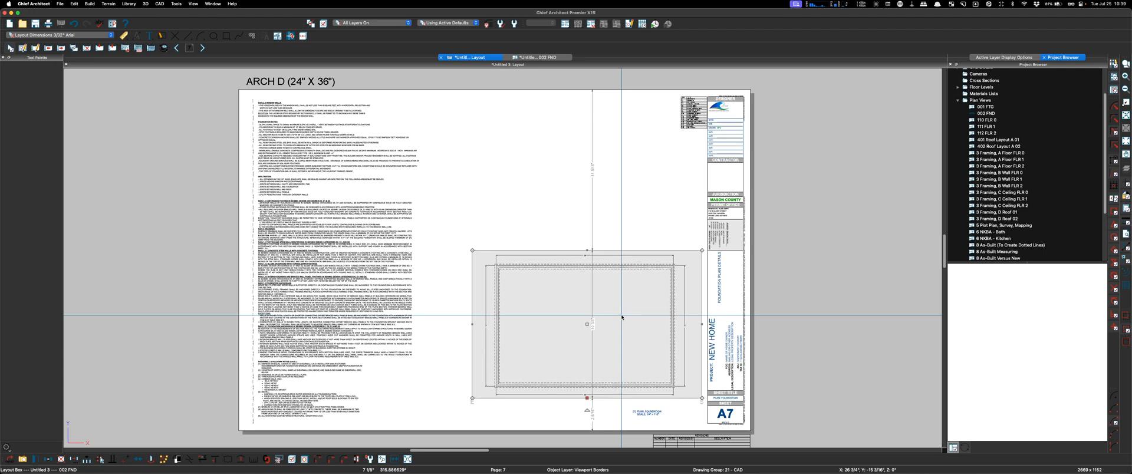
key(Escape)
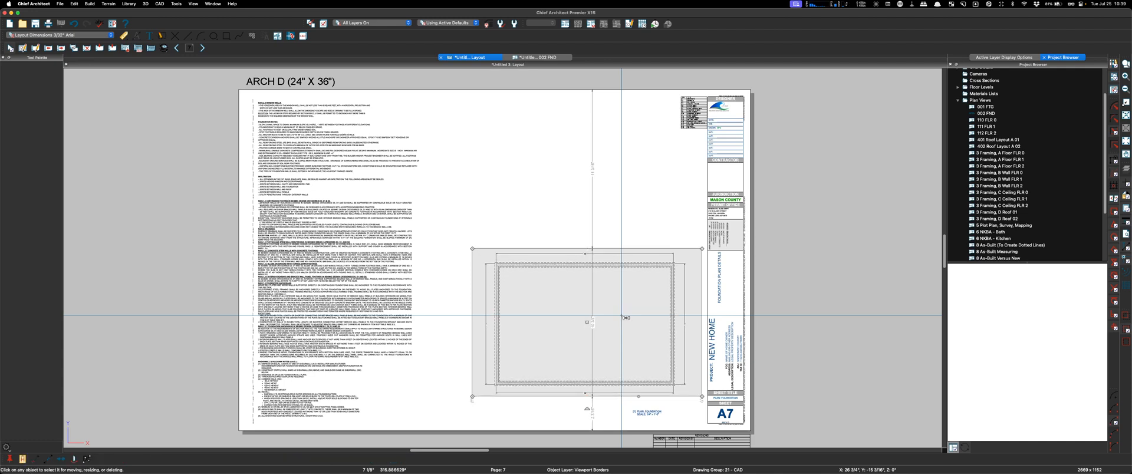
Paste a copy of the foundation layout box in the same position on sheets A8 and A9
click(203, 48)
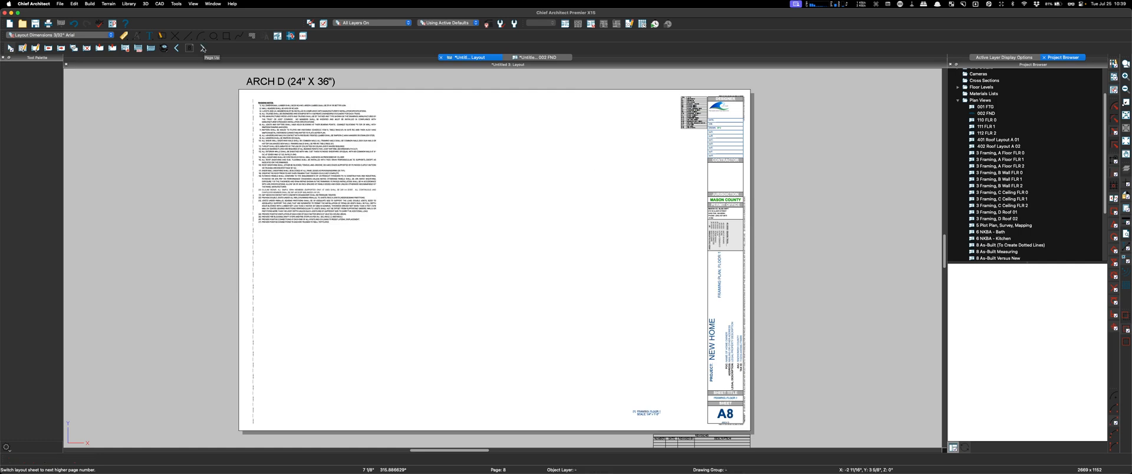
key(super+v)
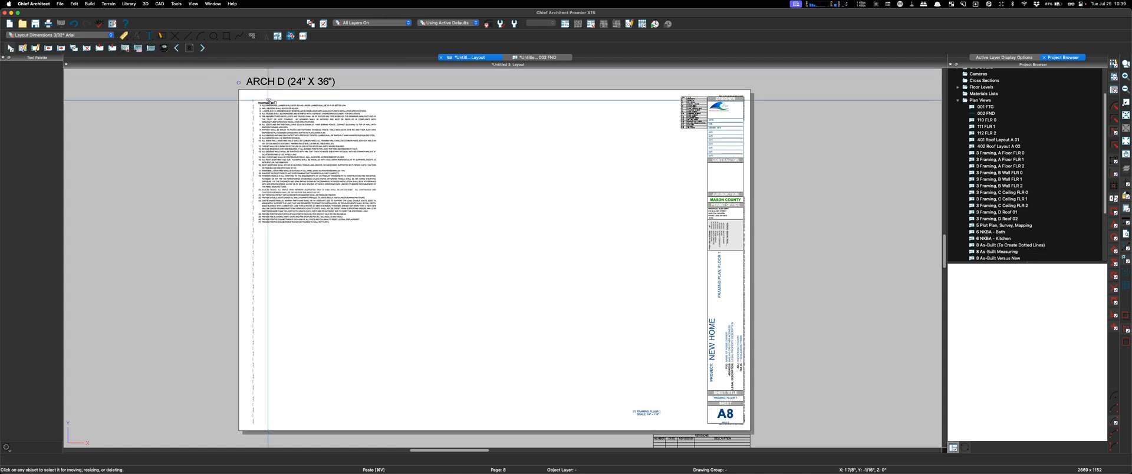
key(super+v)
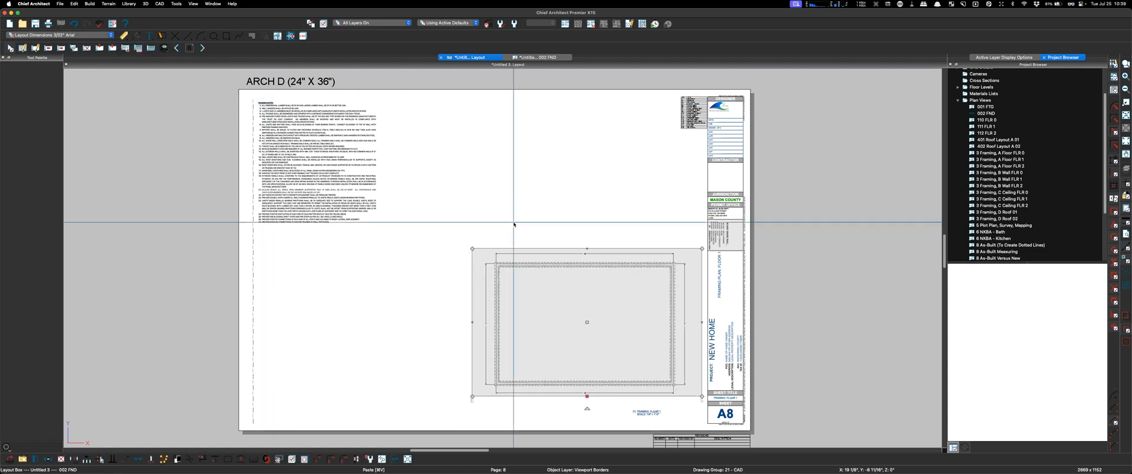
click(203, 49)
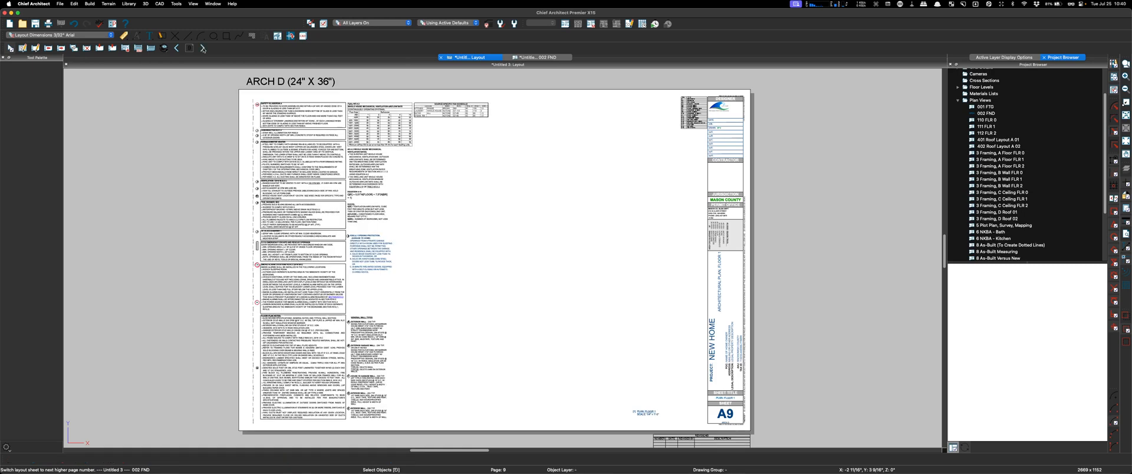
Paste the copied layout box in the same position on sheets A10, A11 and A12
click(203, 49)
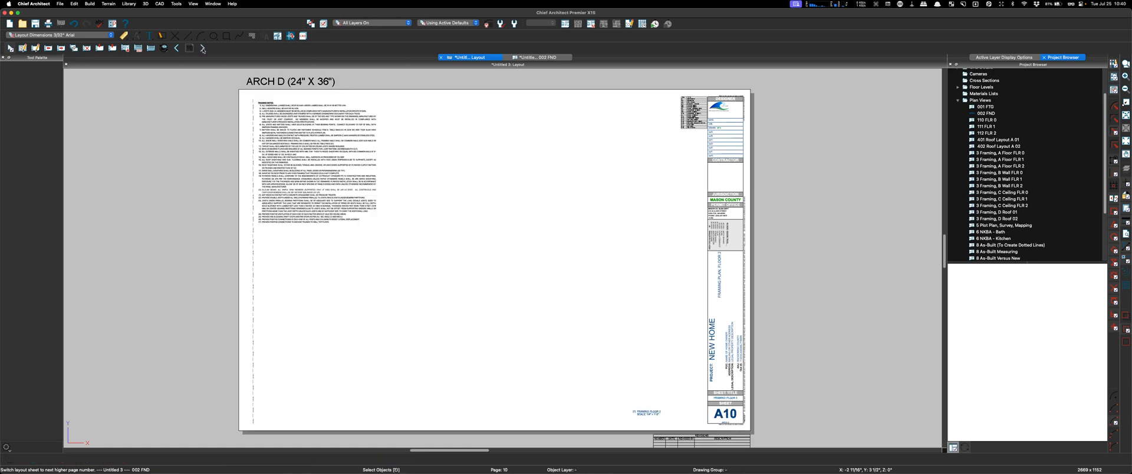
key(super+v)
click(203, 49)
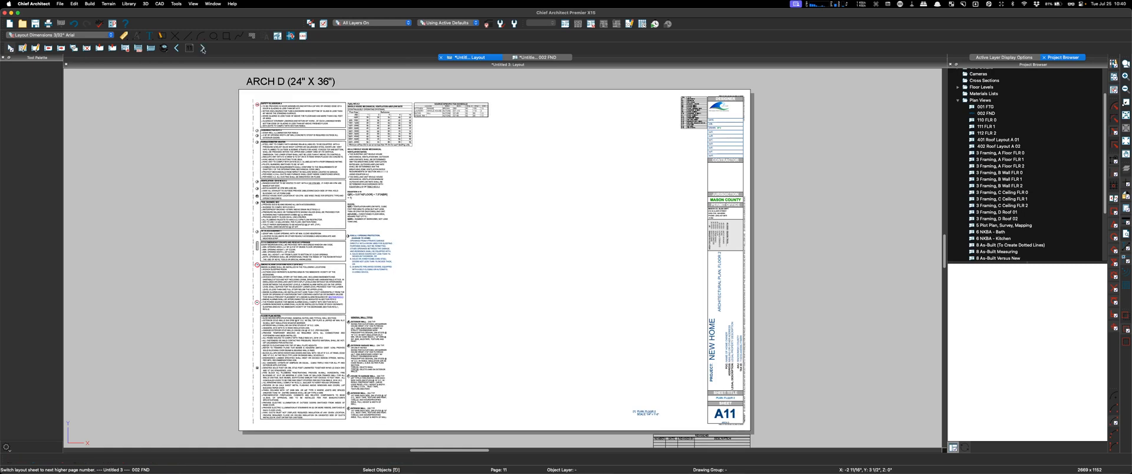
key(super+v)
click(203, 49)
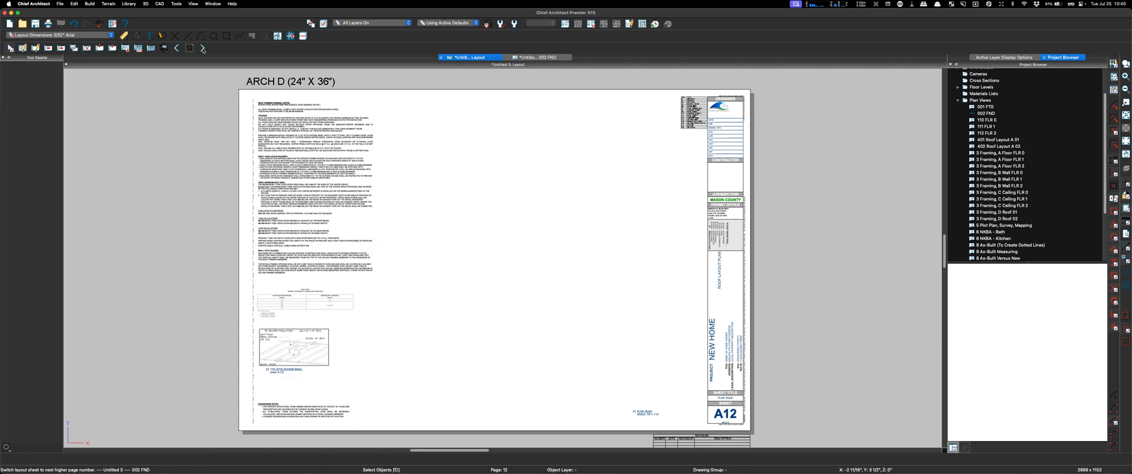
key(super+v)
Return to sheet A8 and relink its layout box to the plan view 3 Framing, A Floor FLR 1
click(189, 48)
key(Return)
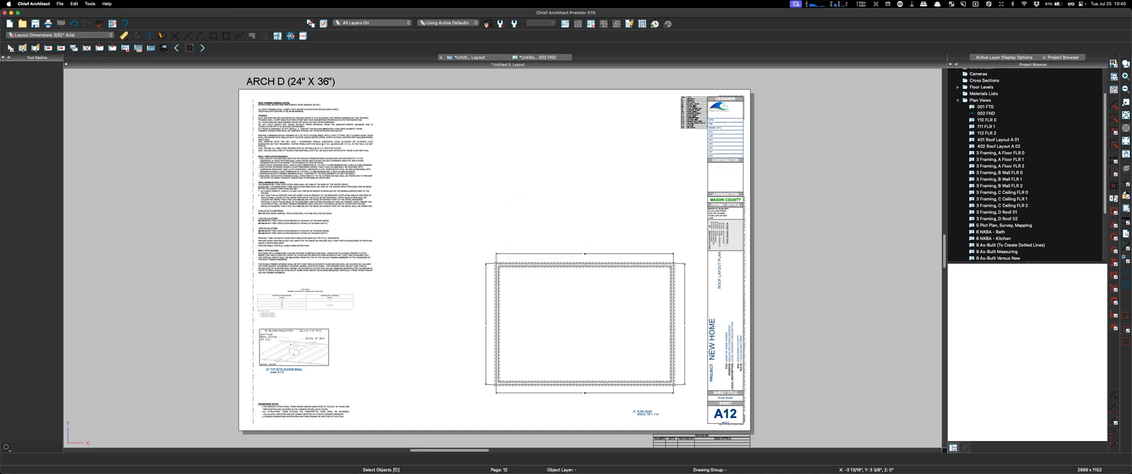
click(203, 48)
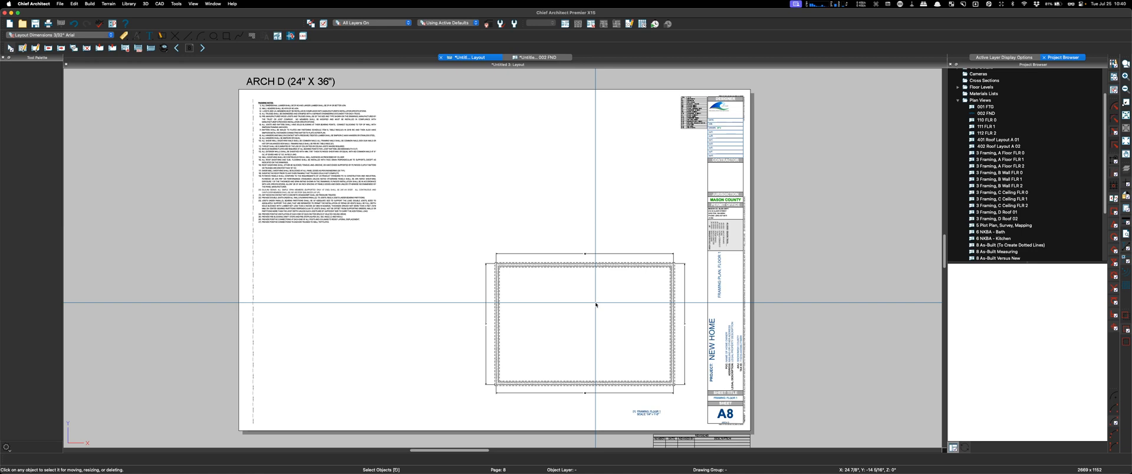
click(595, 301)
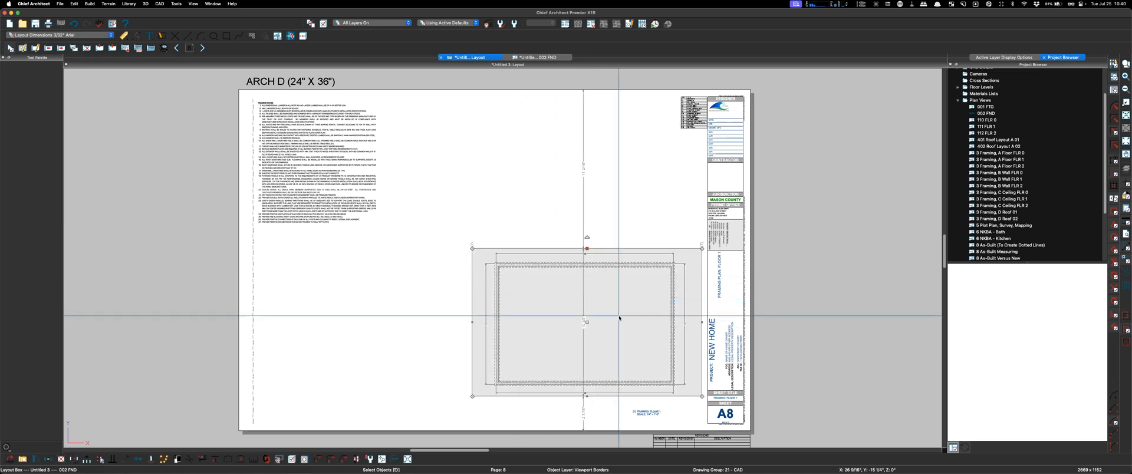
click(266, 460)
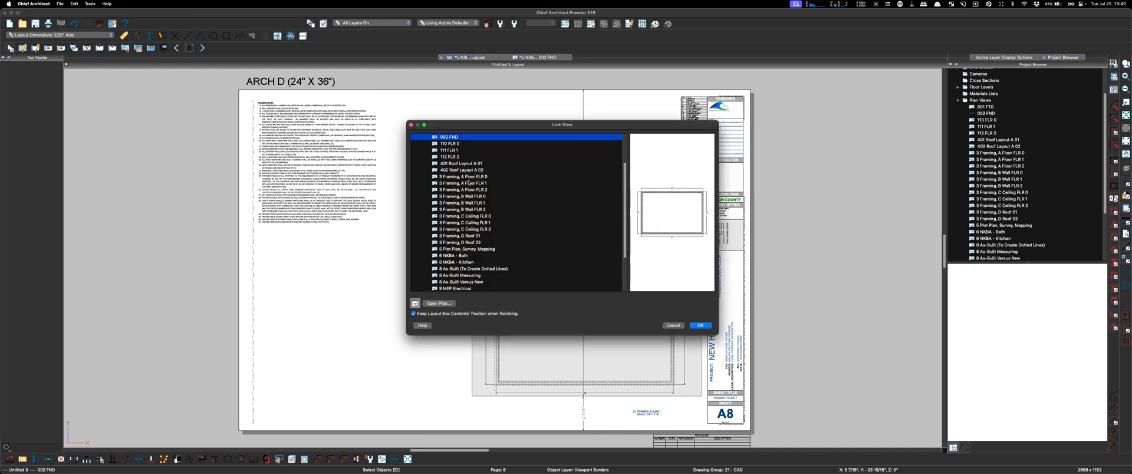
click(461, 184)
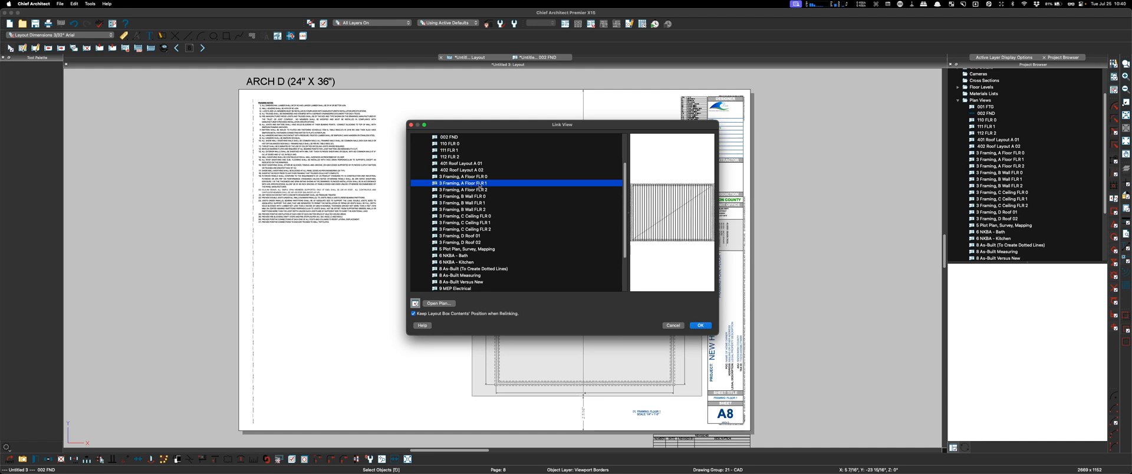
click(700, 326)
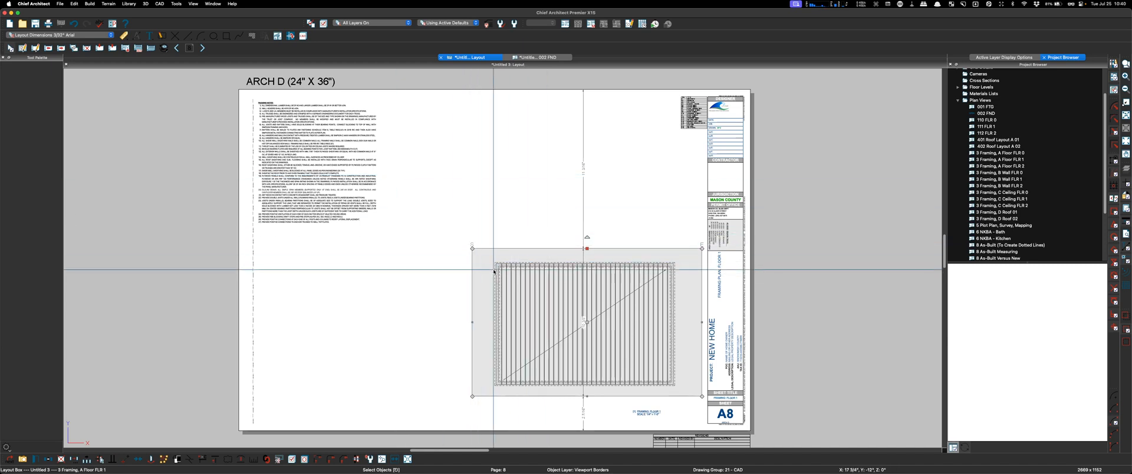
click(523, 57)
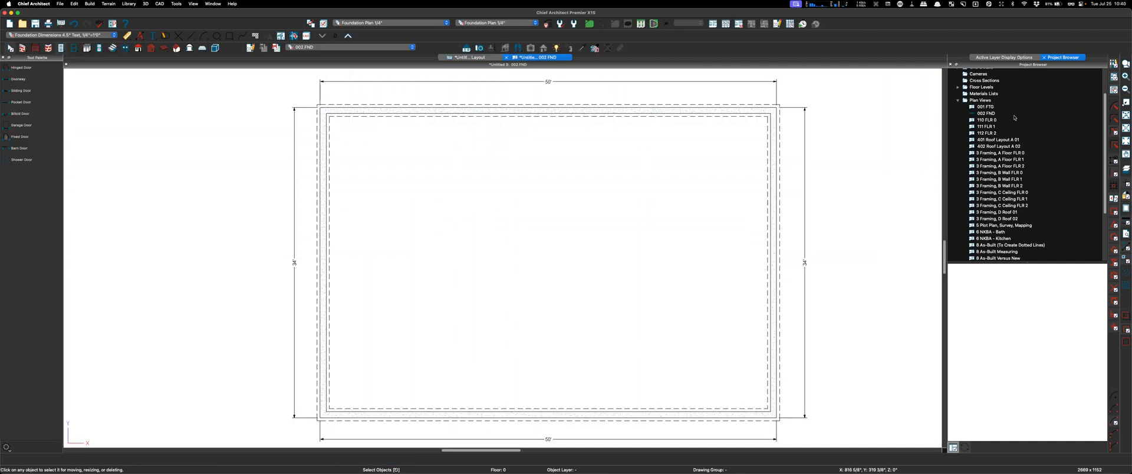
click(462, 58)
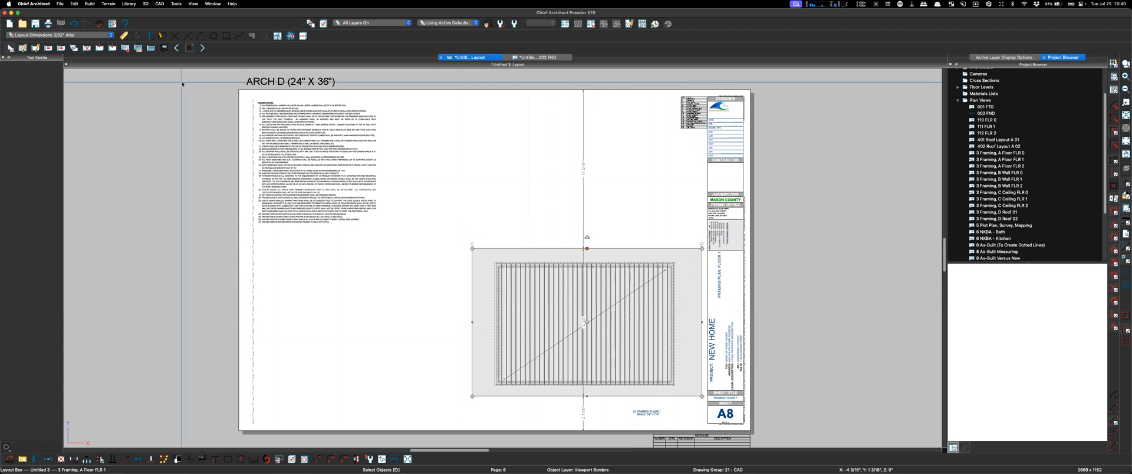
Relink the layout box on sheet A9 to the plan view 111 FLR 1, keeping its contents' position
click(101, 459)
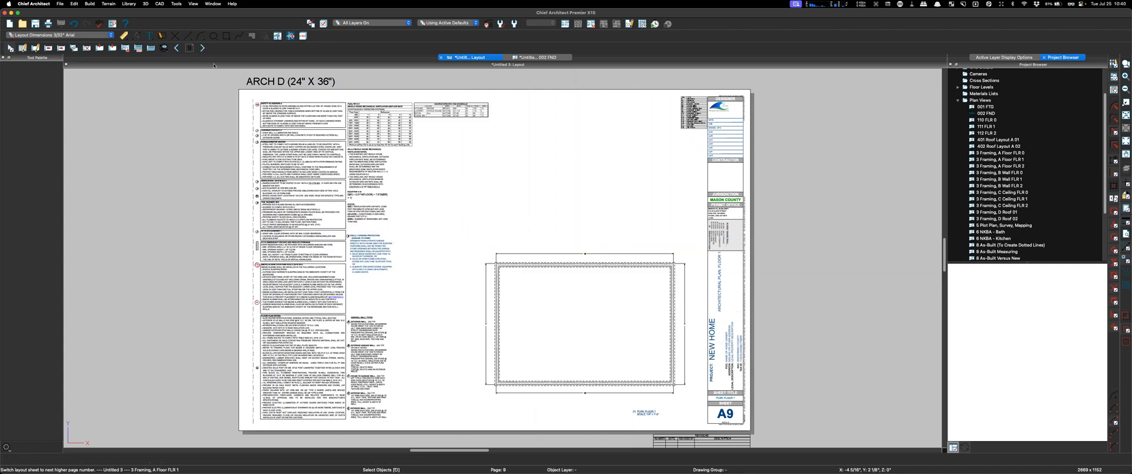
click(552, 280)
click(264, 460)
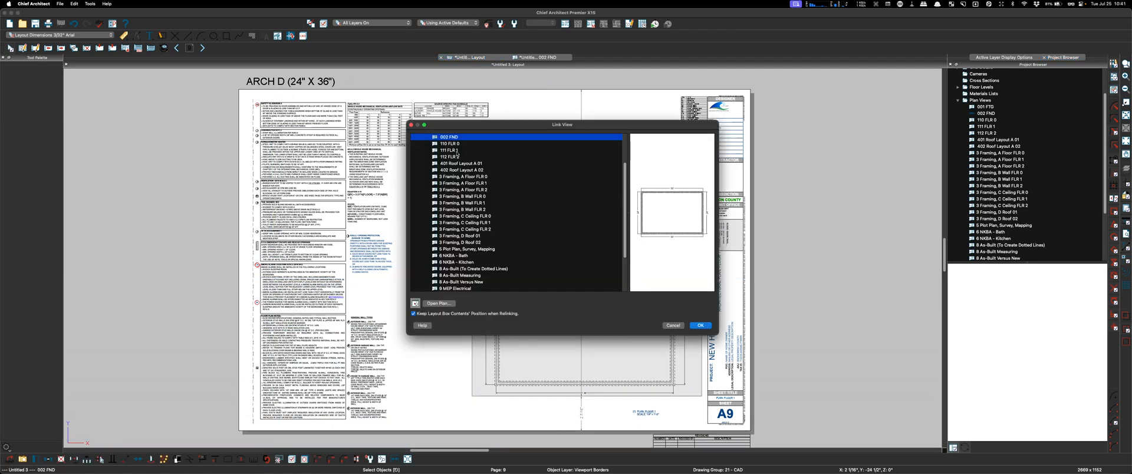
click(458, 151)
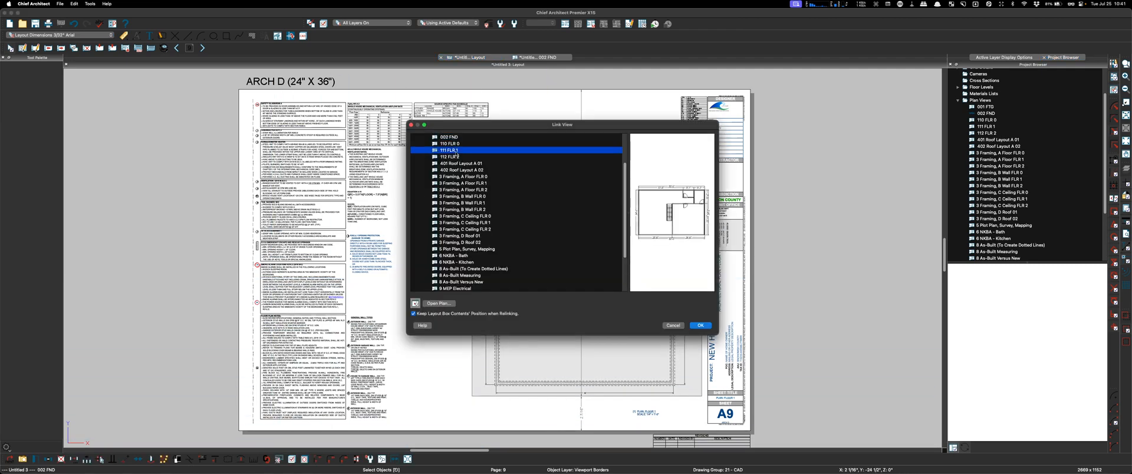
click(701, 325)
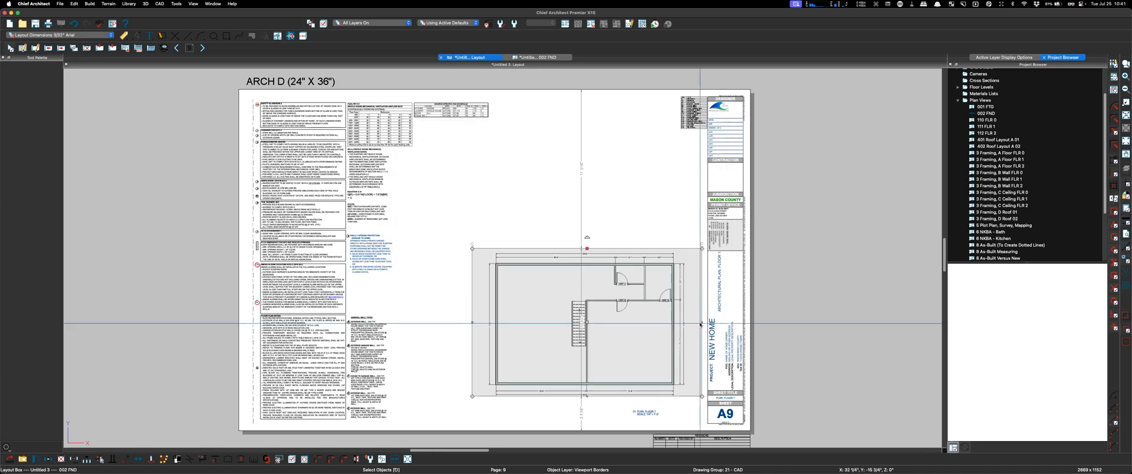
Relink the layout box on sheet A11 to the plan view 112 FLR 2, keeping its contents' position
click(201, 48)
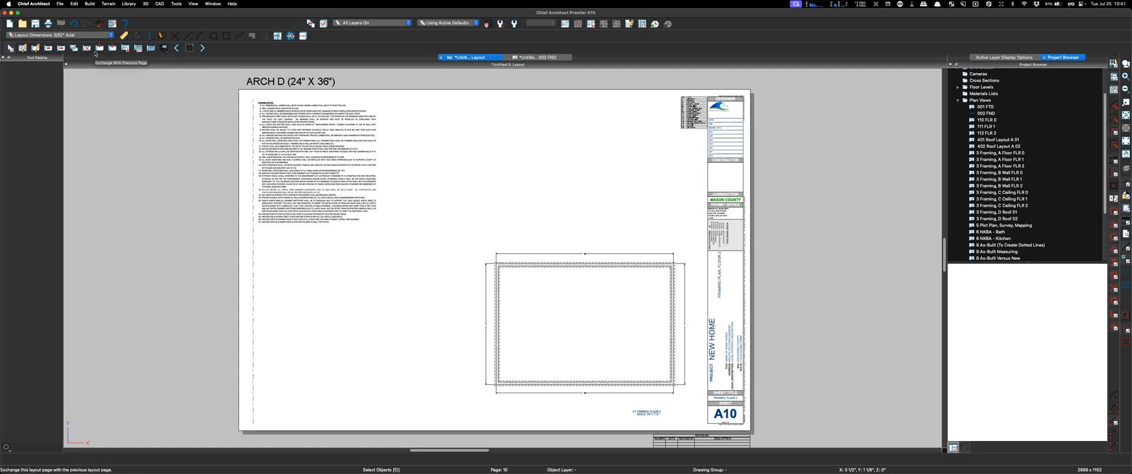
click(202, 48)
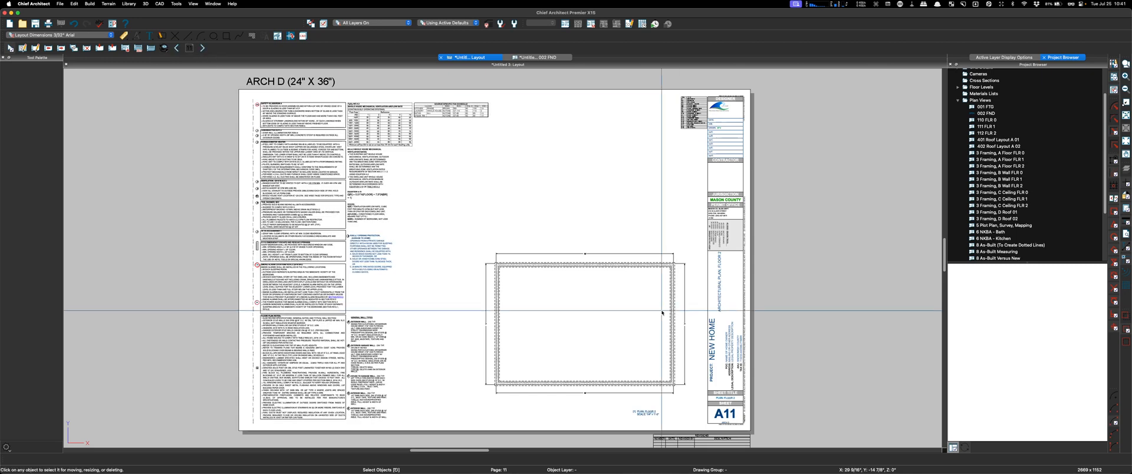
click(591, 310)
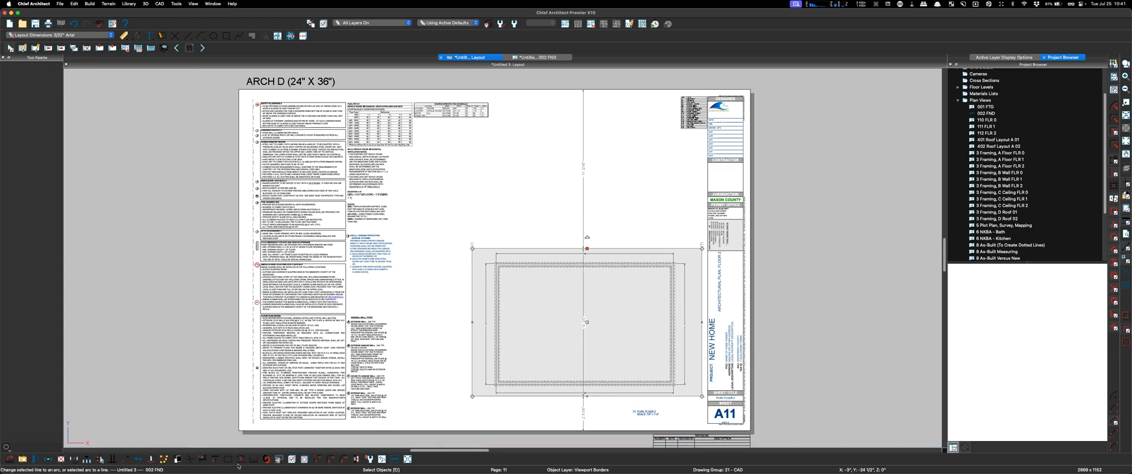
click(266, 459)
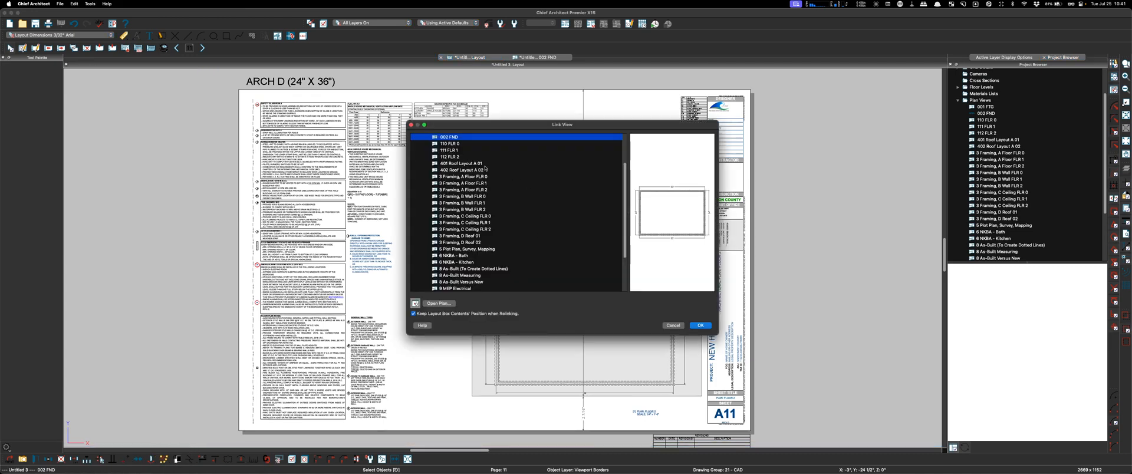
click(443, 157)
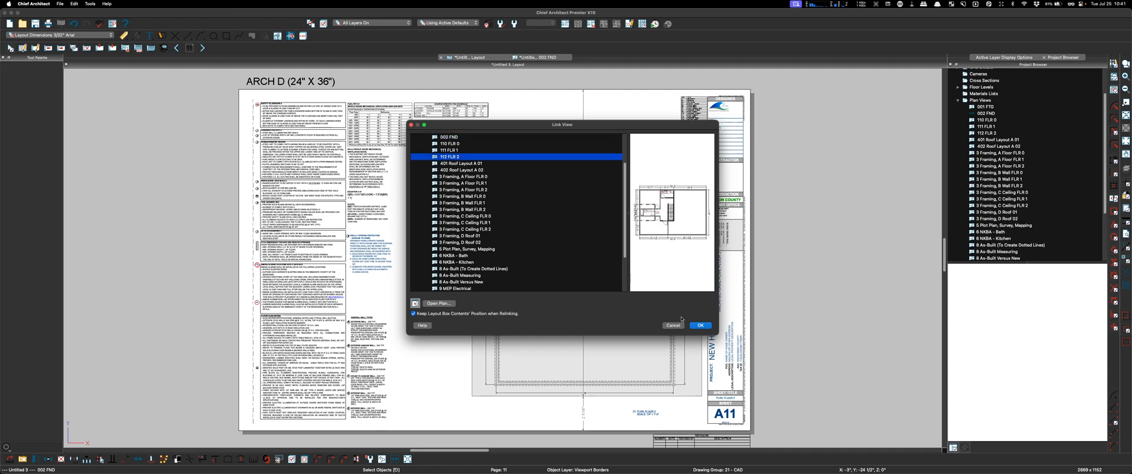
click(700, 325)
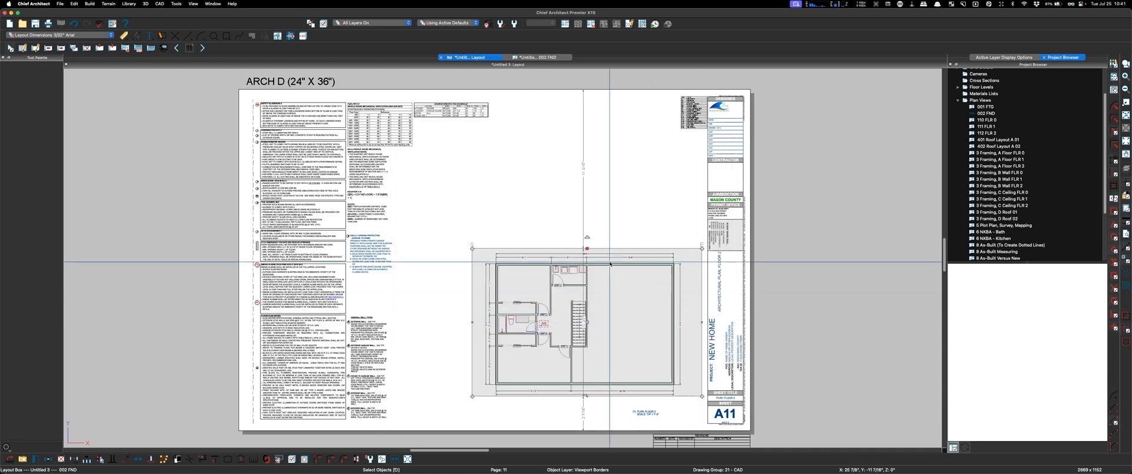
Relink the layout box on sheet A12 to the plan view 401 Roof Layout A 01, keeping its contents' position
click(202, 48)
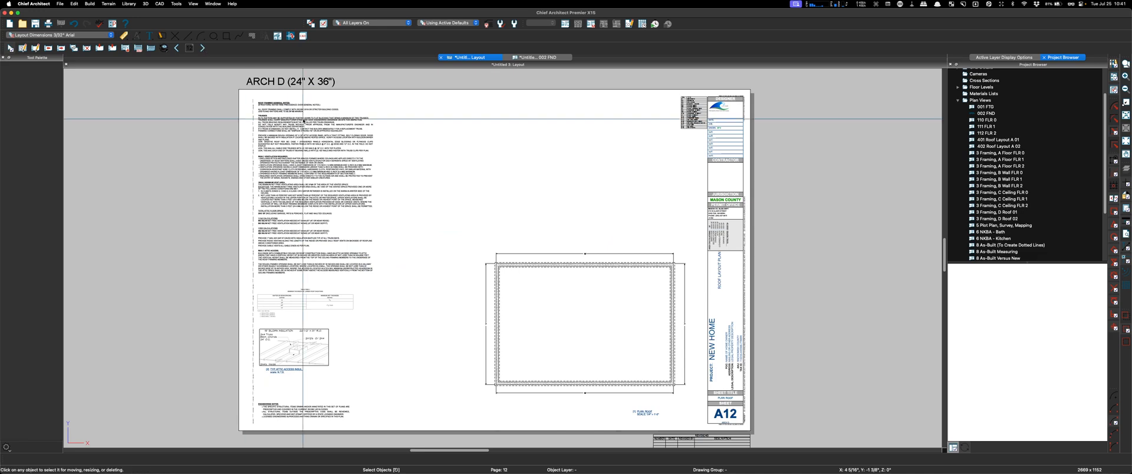
click(544, 300)
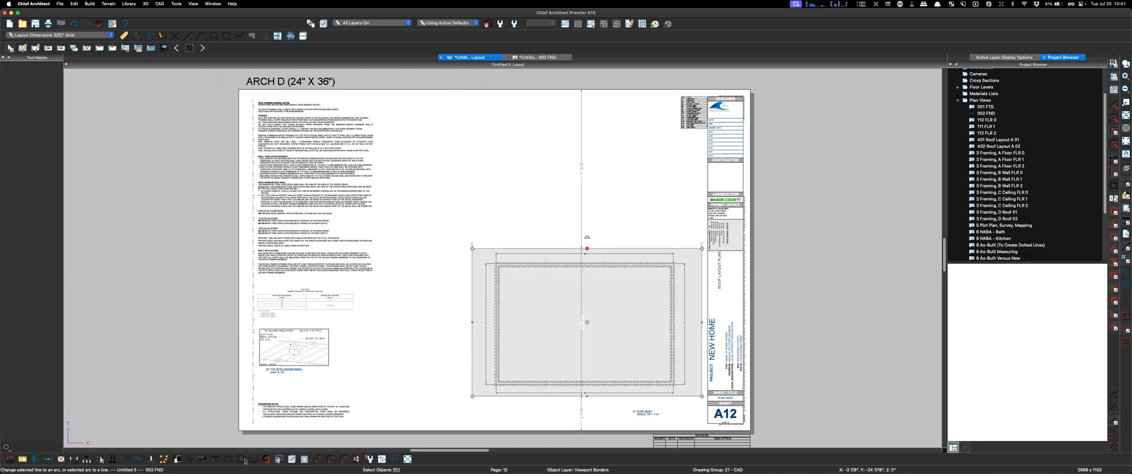
click(265, 459)
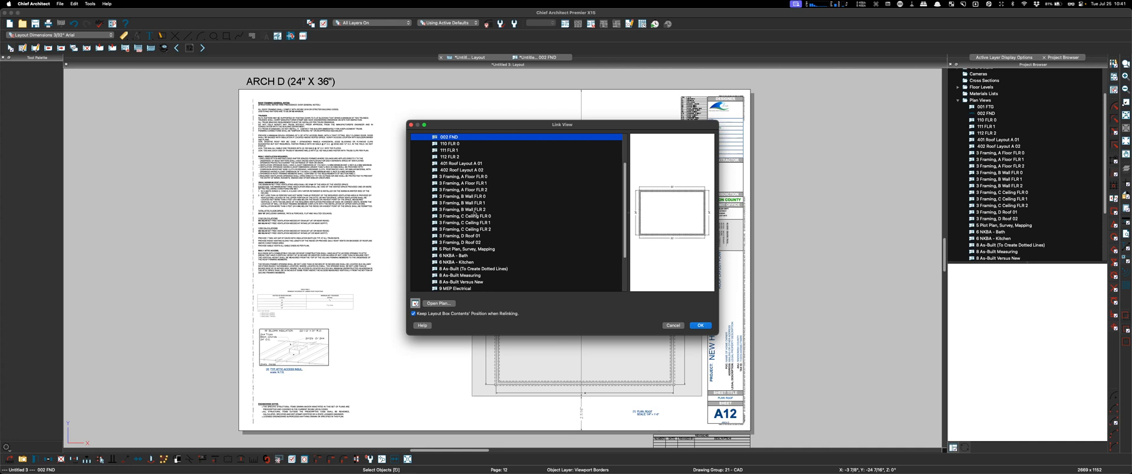
click(470, 236)
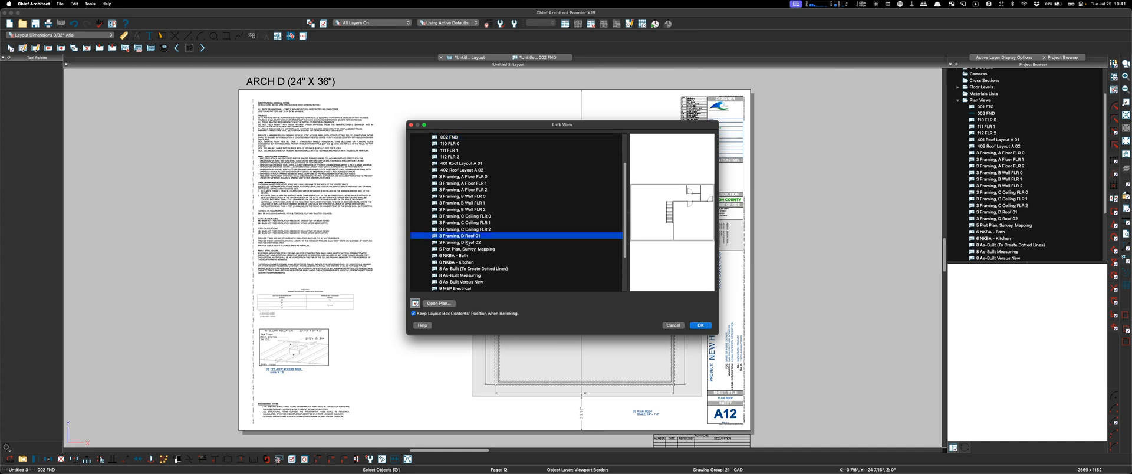
click(456, 164)
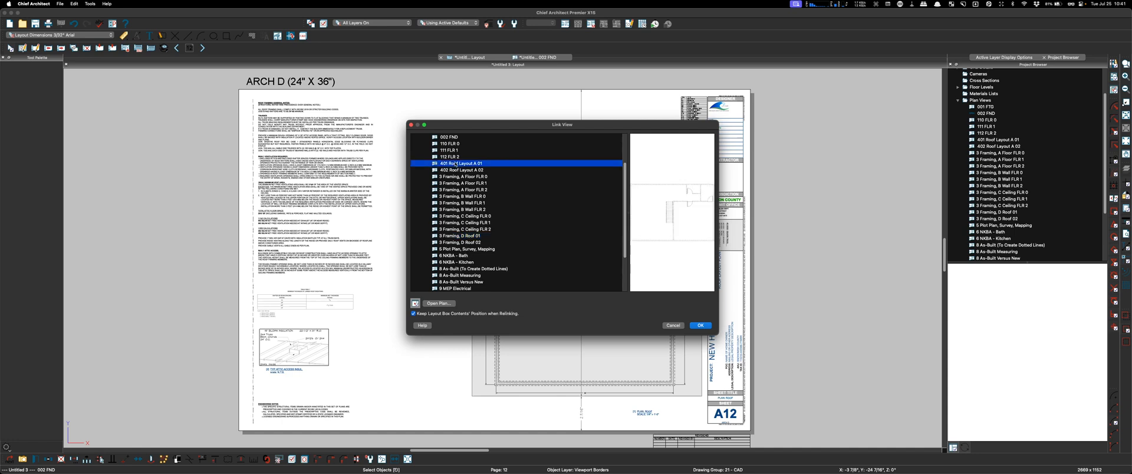
click(710, 327)
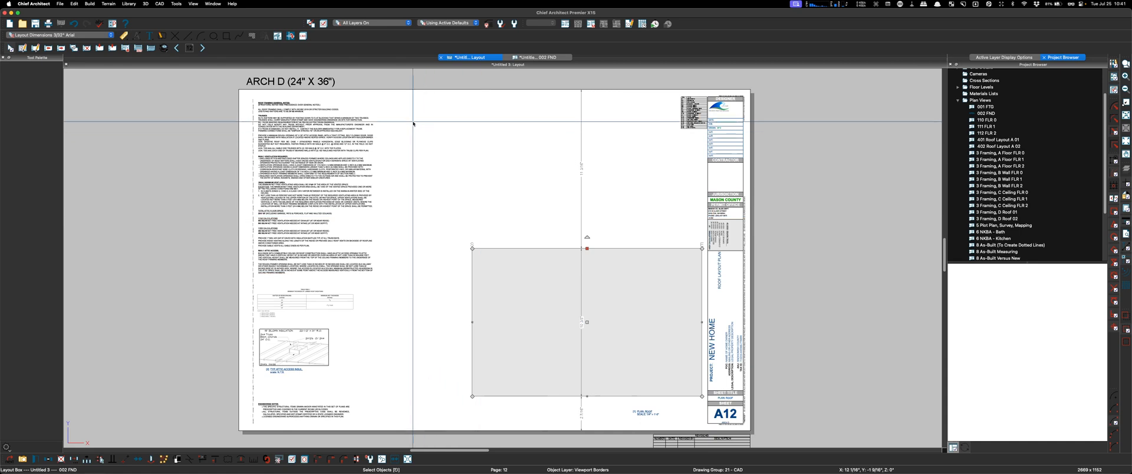
Paste the copied layout box onto sheet A13 and relink it to the plan view 3 Framing, D Roof 01
click(203, 48)
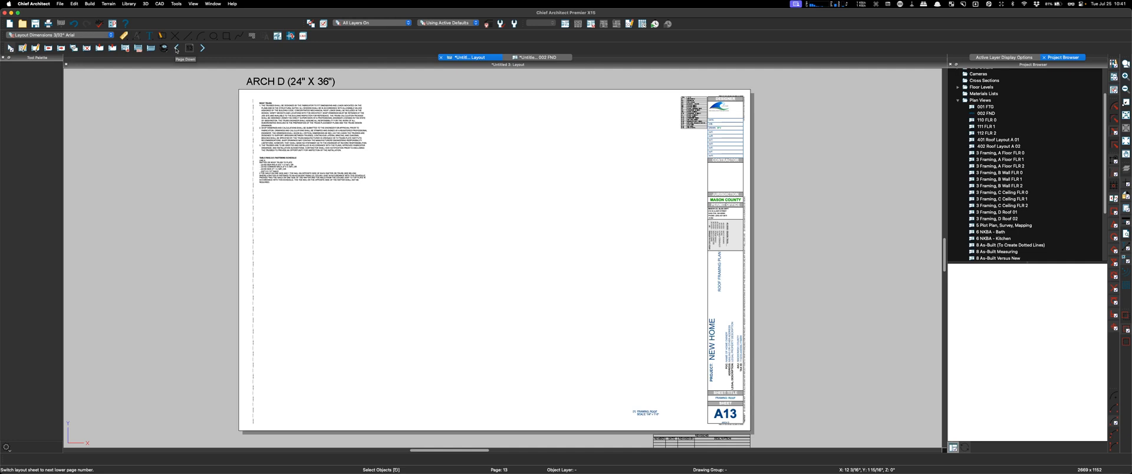
key(super+v)
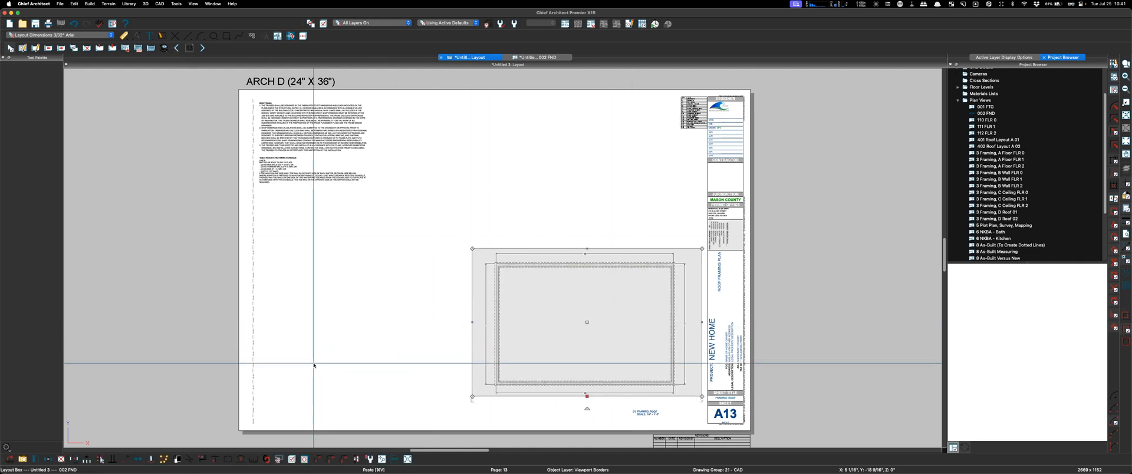
click(268, 459)
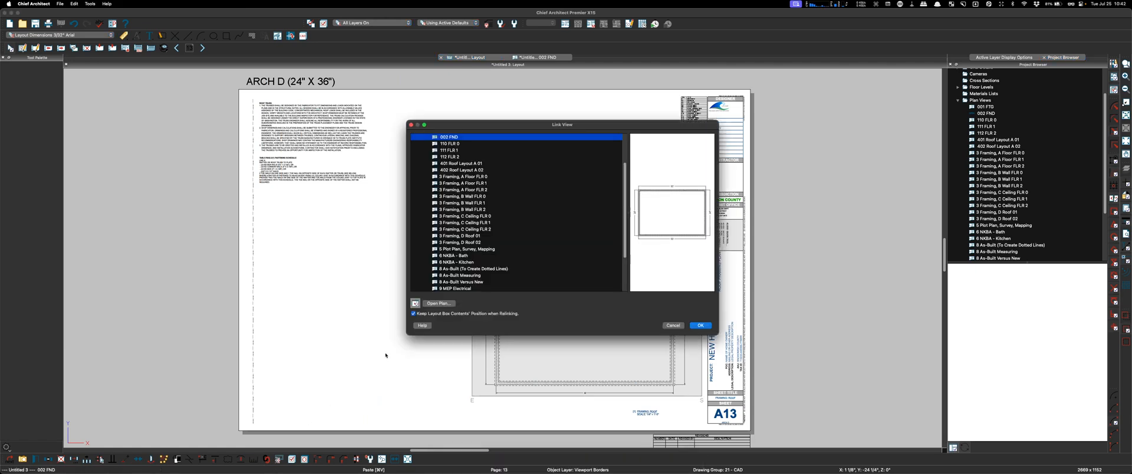
click(466, 236)
click(700, 326)
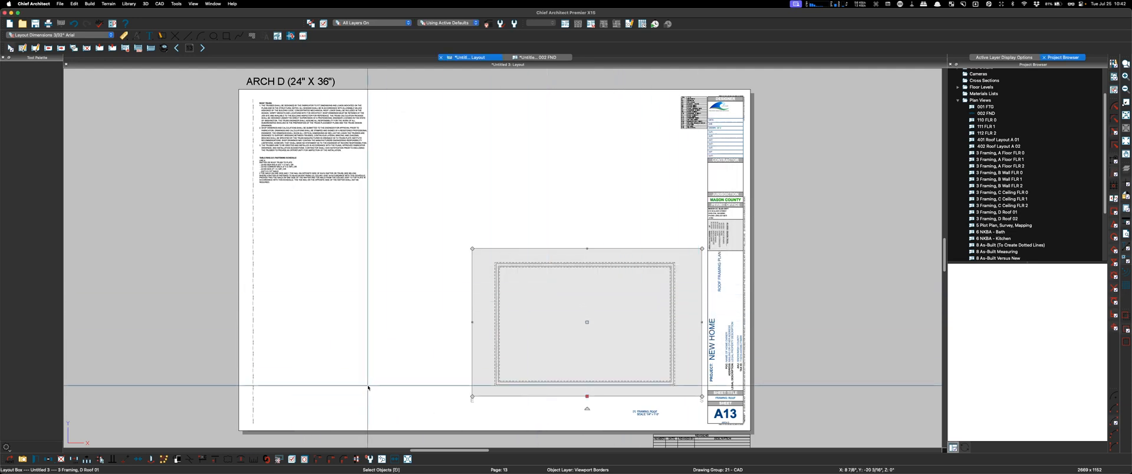
key(Escape)
Examine the object layer properties, linked view and layer display options of the layout box on sheet A13
right_click(511, 323)
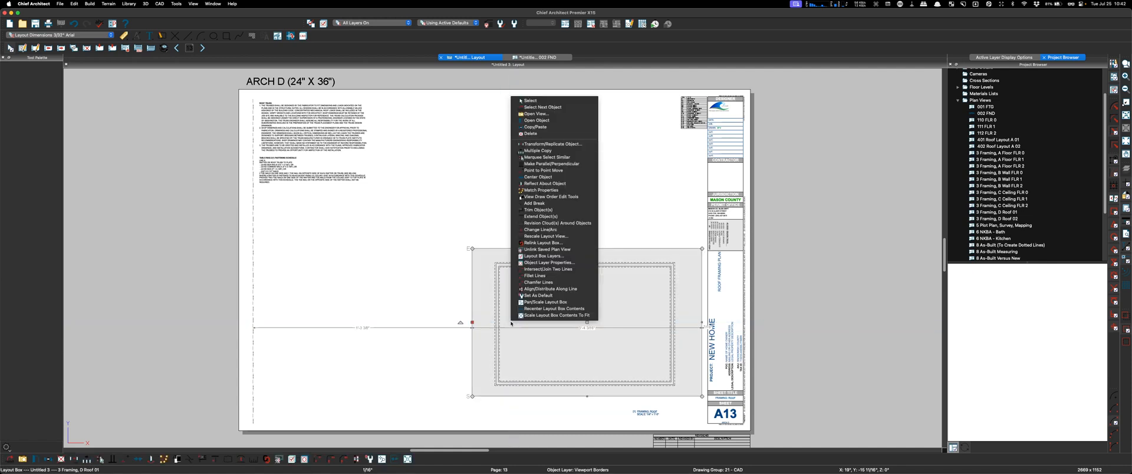
click(558, 263)
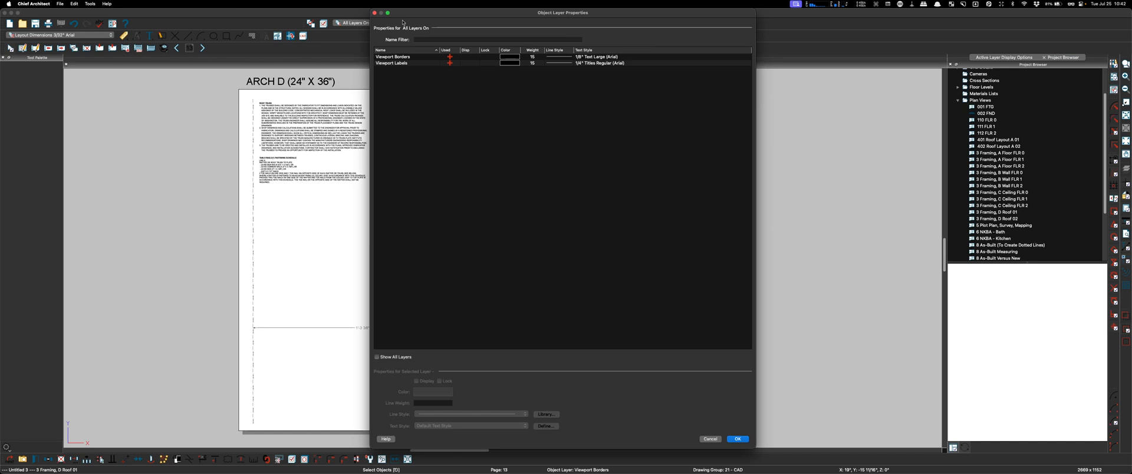
click(373, 13)
right_click(525, 264)
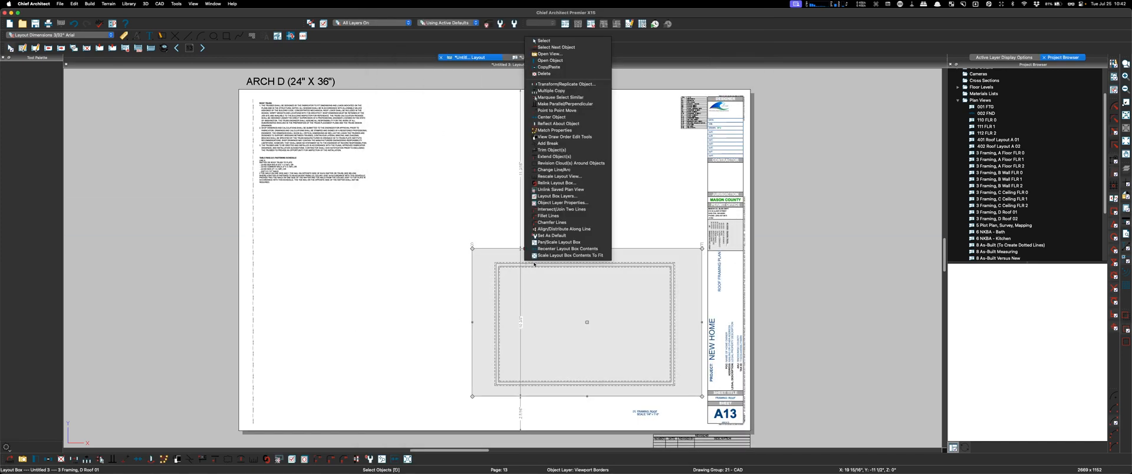
click(560, 184)
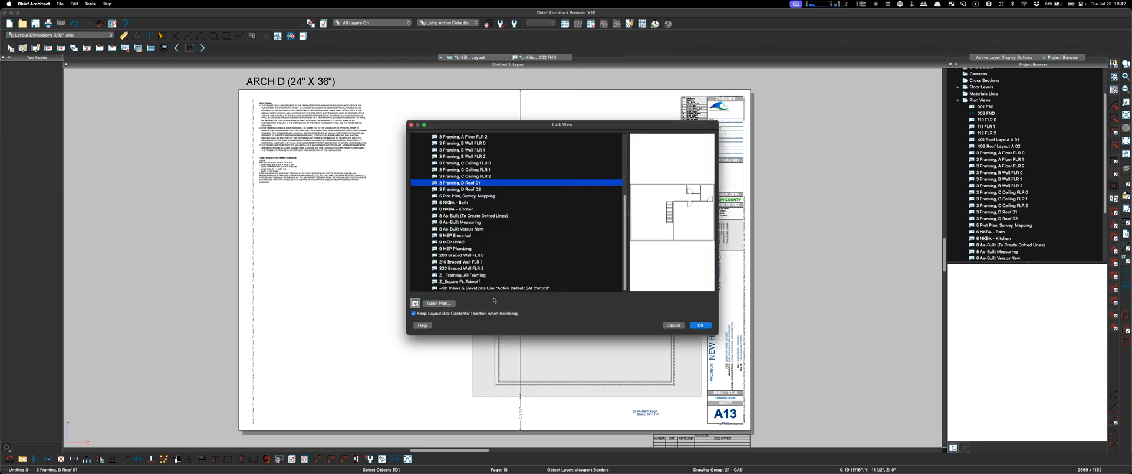
click(669, 326)
right_click(614, 315)
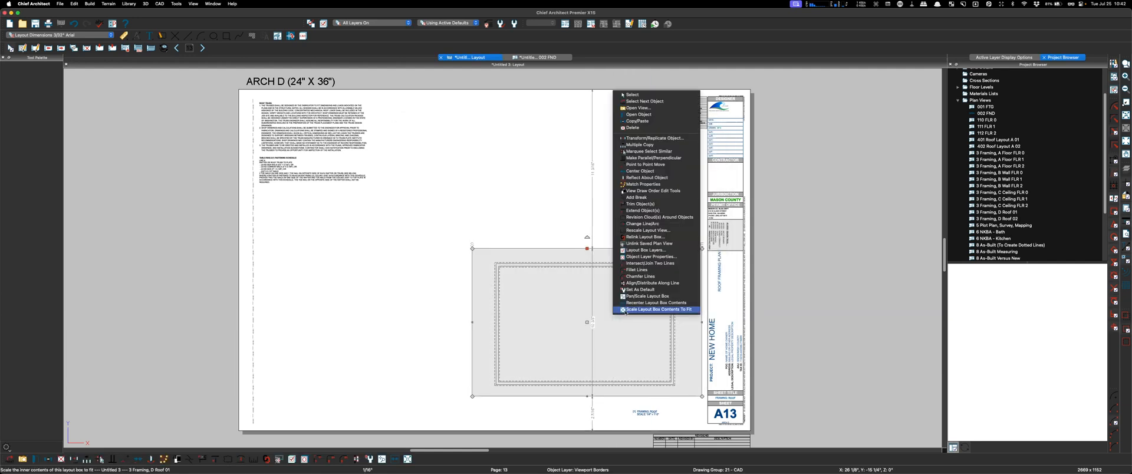
click(652, 251)
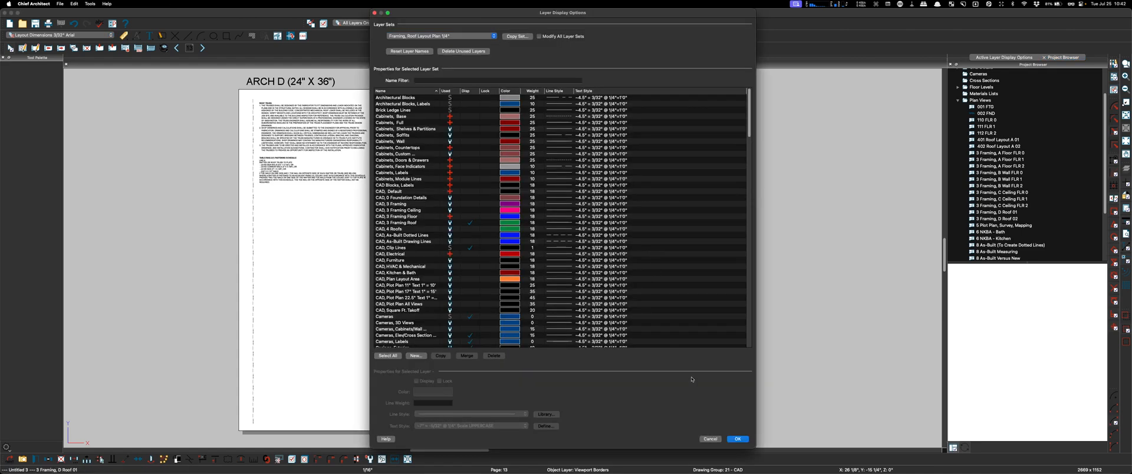
click(712, 439)
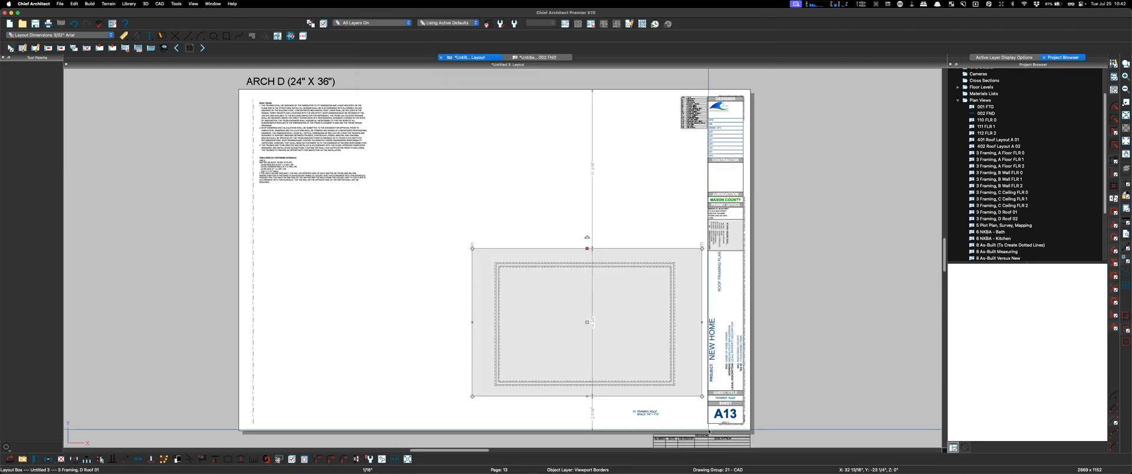
right_click(559, 299)
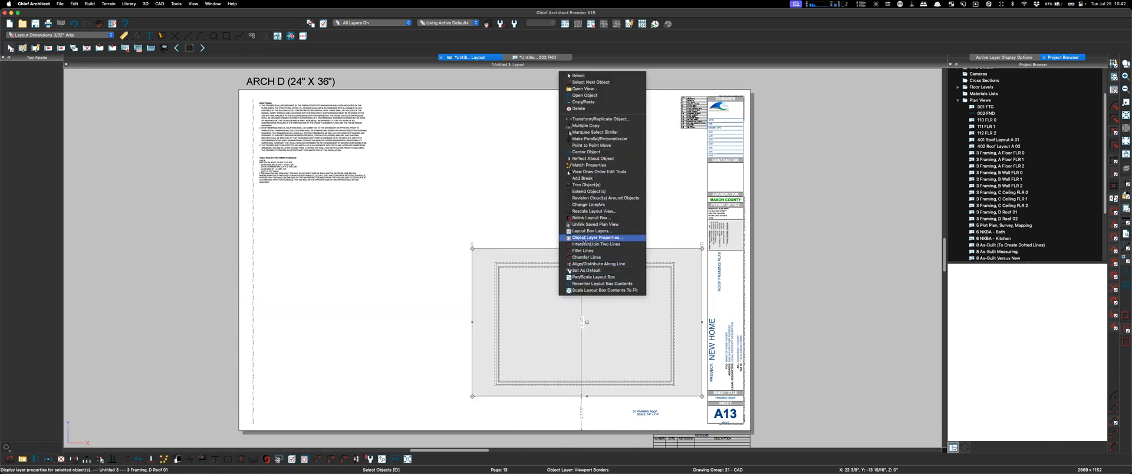
key(Escape)
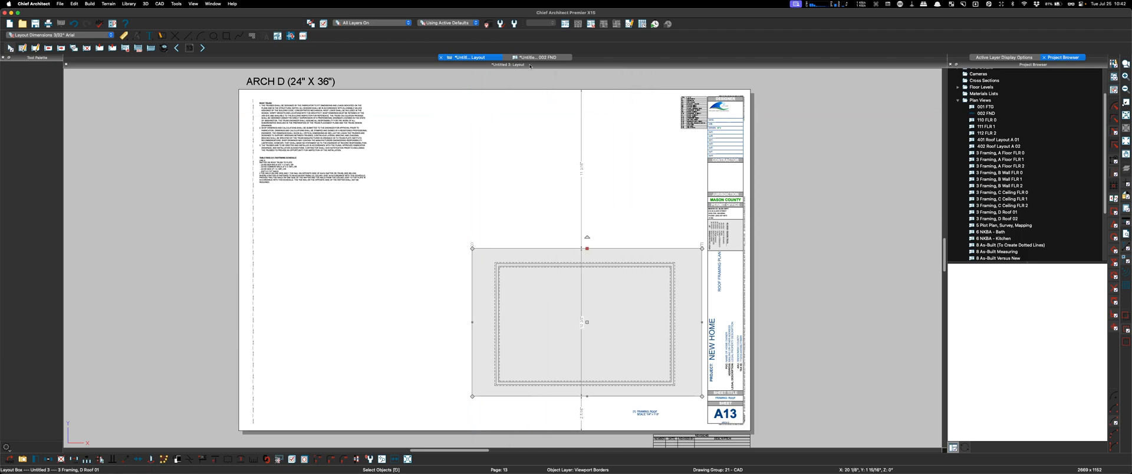
In the plan file, set the saved view 3 Framing, D Roof 01 to floor 2, and return to the layout
click(534, 57)
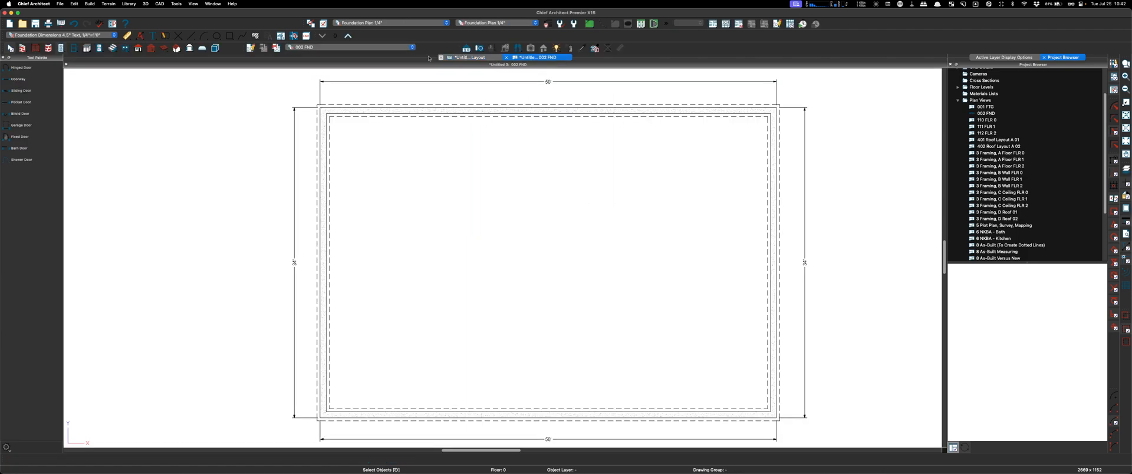
click(367, 47)
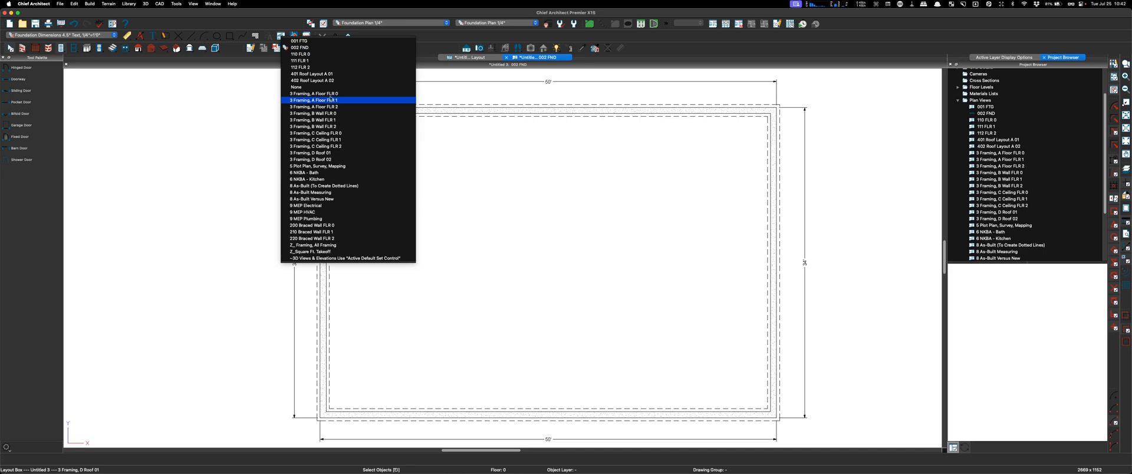
click(331, 153)
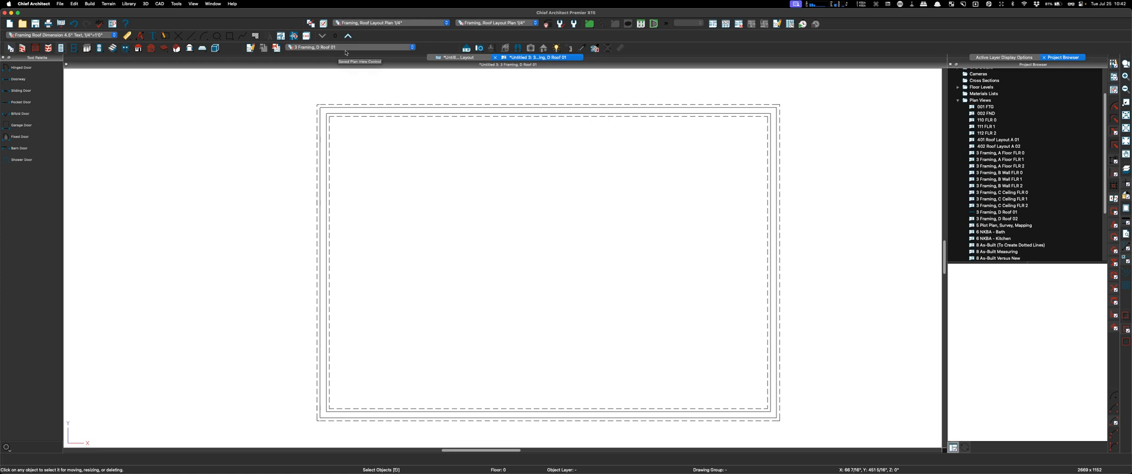
click(250, 48)
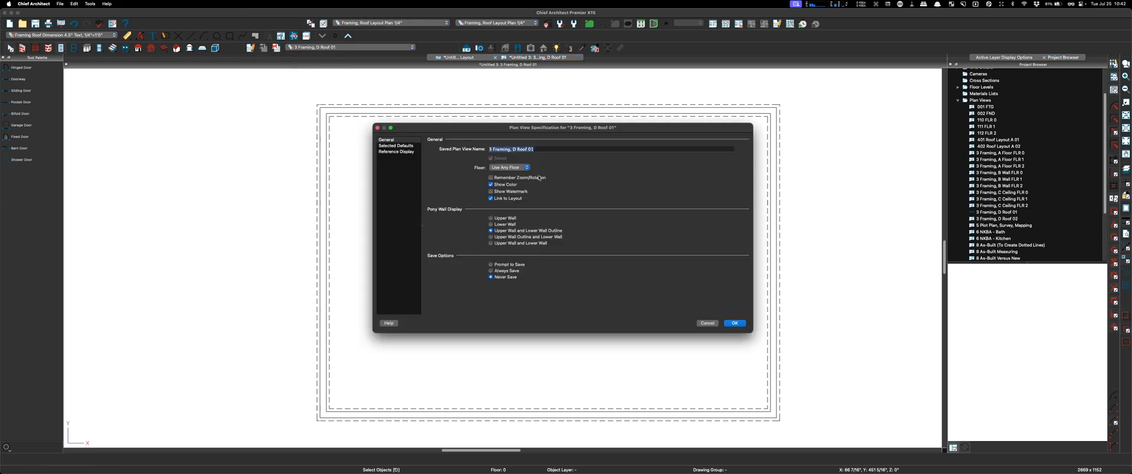
click(527, 168)
click(501, 187)
click(735, 323)
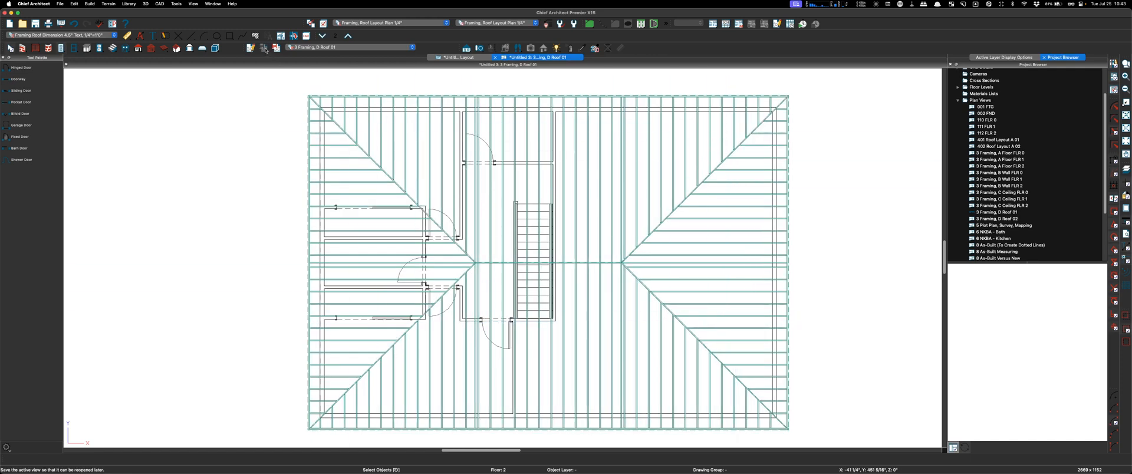
click(470, 58)
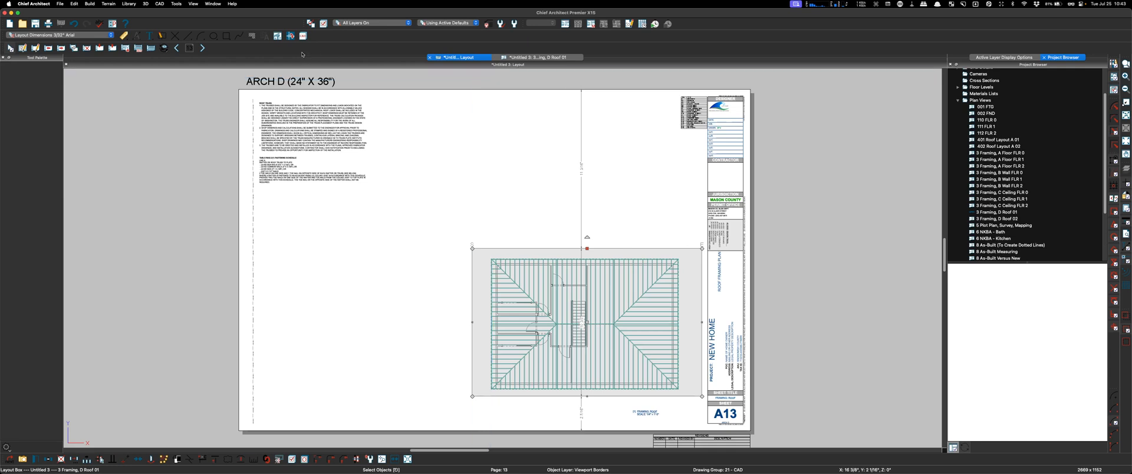
Check the box on sheet A12, then set its saved plan view 401 Roof Layout A 01 to floor 2 and save the view
click(177, 49)
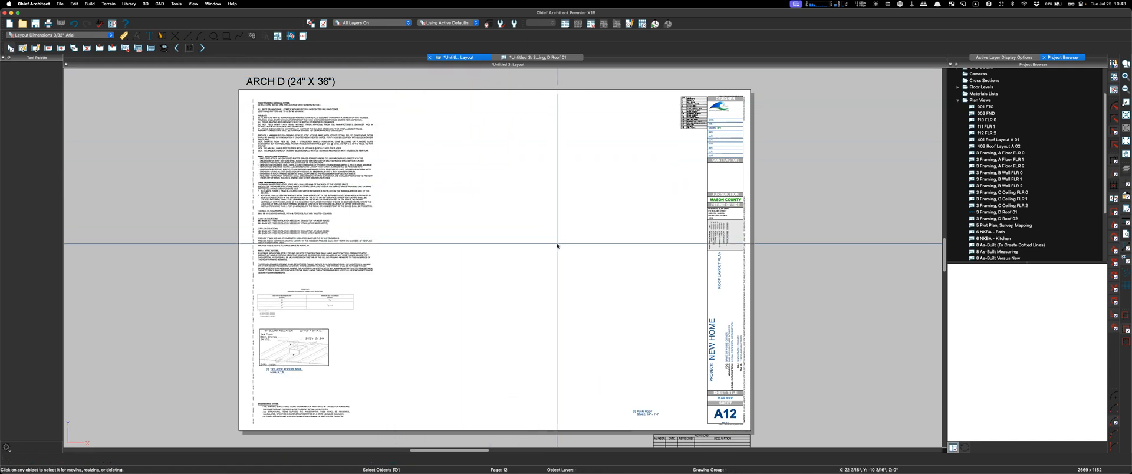
click(596, 342)
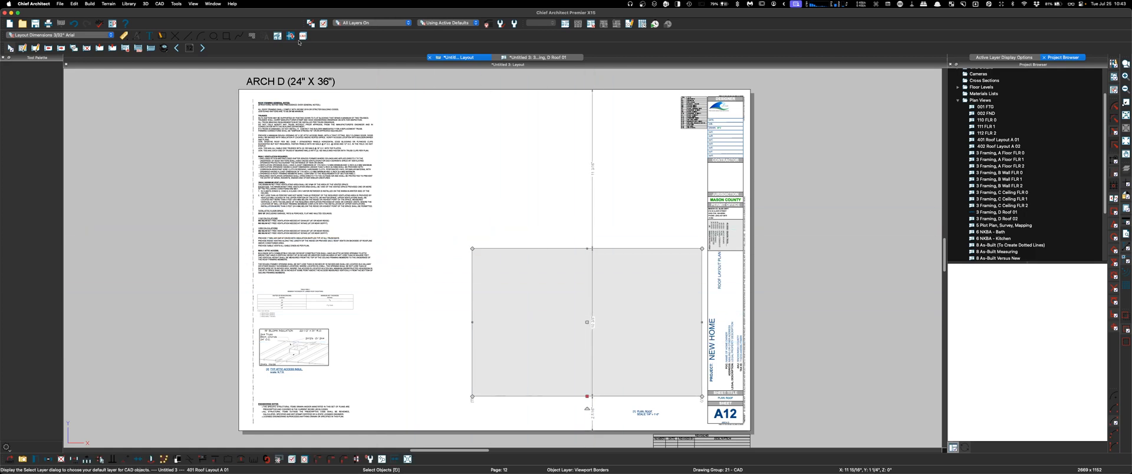
click(534, 58)
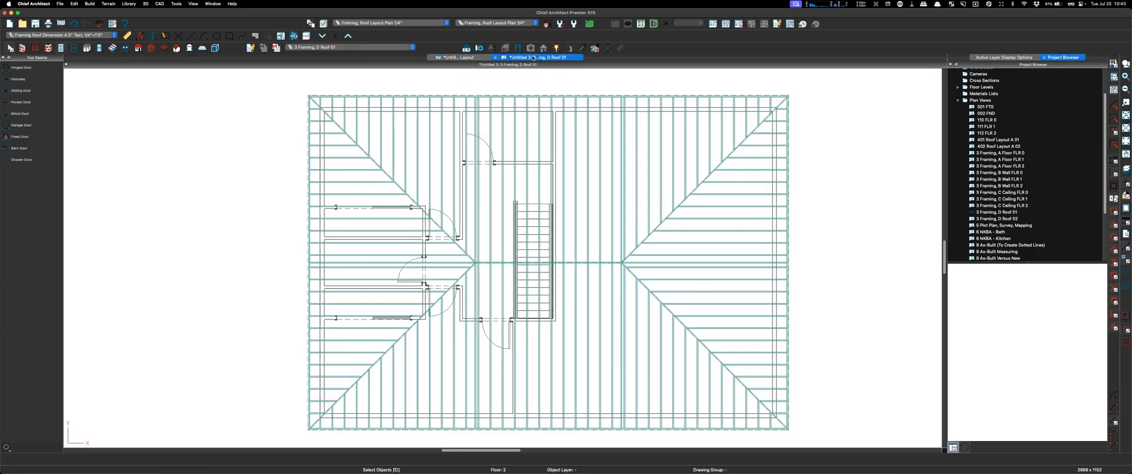
click(316, 47)
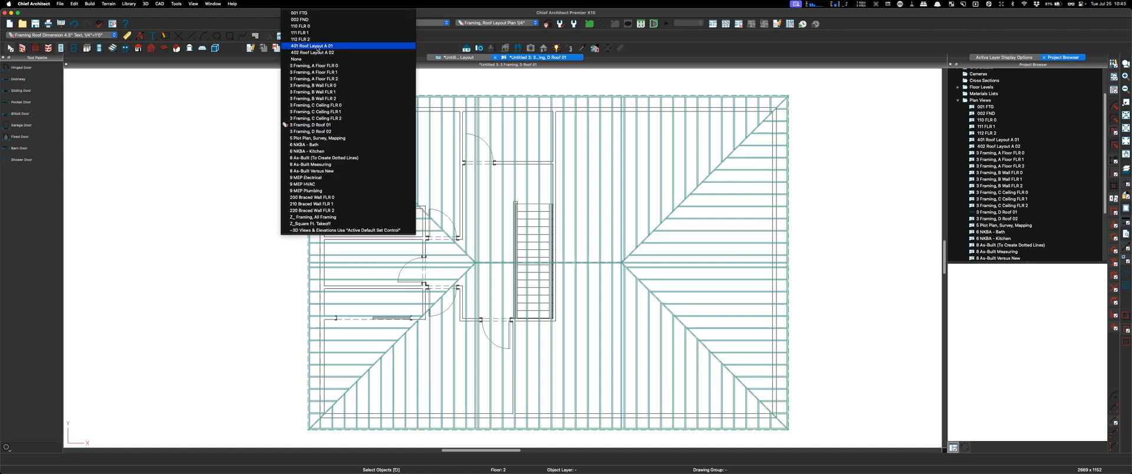
click(313, 46)
click(250, 48)
click(509, 167)
click(508, 184)
click(742, 326)
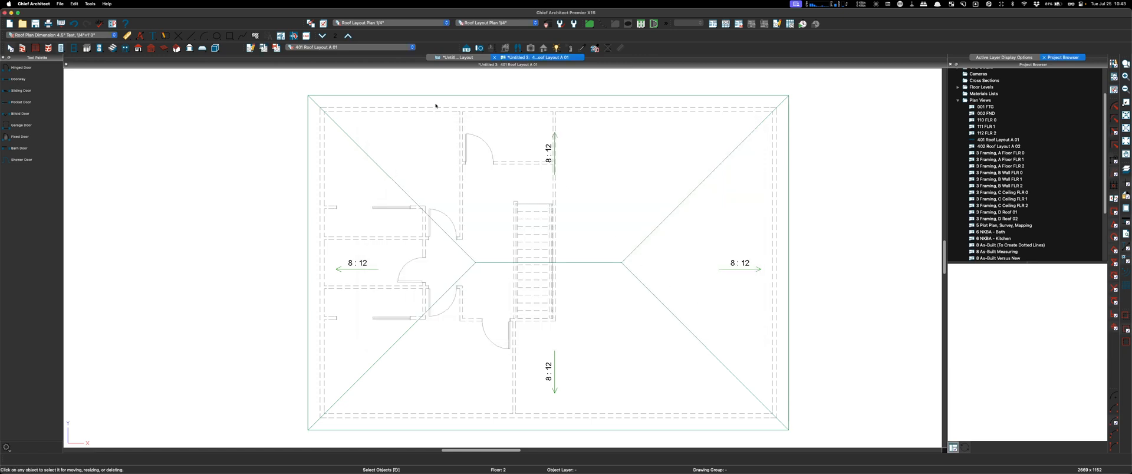
click(265, 49)
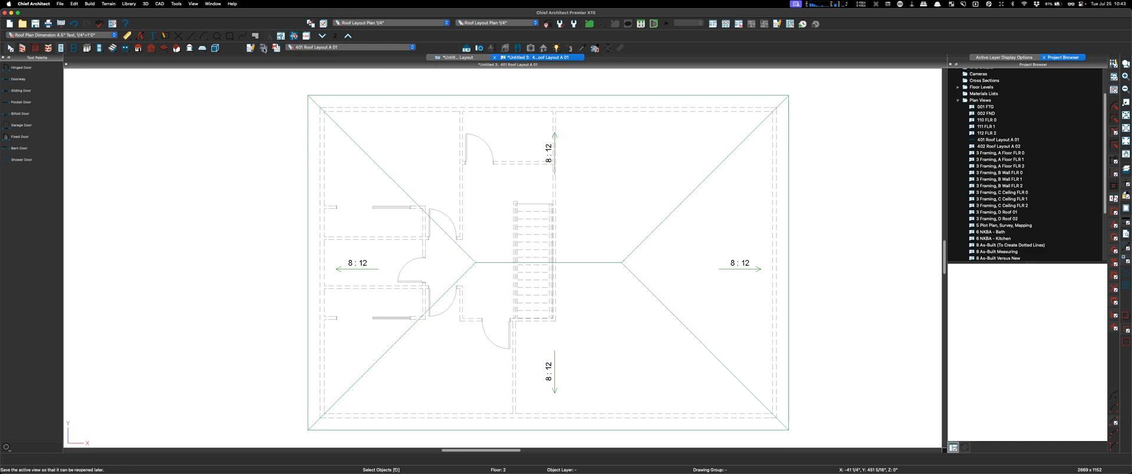
Return to the layout to check the roof plan on sheet A12, and inspect the floor plan on sheet A11 up close
click(464, 58)
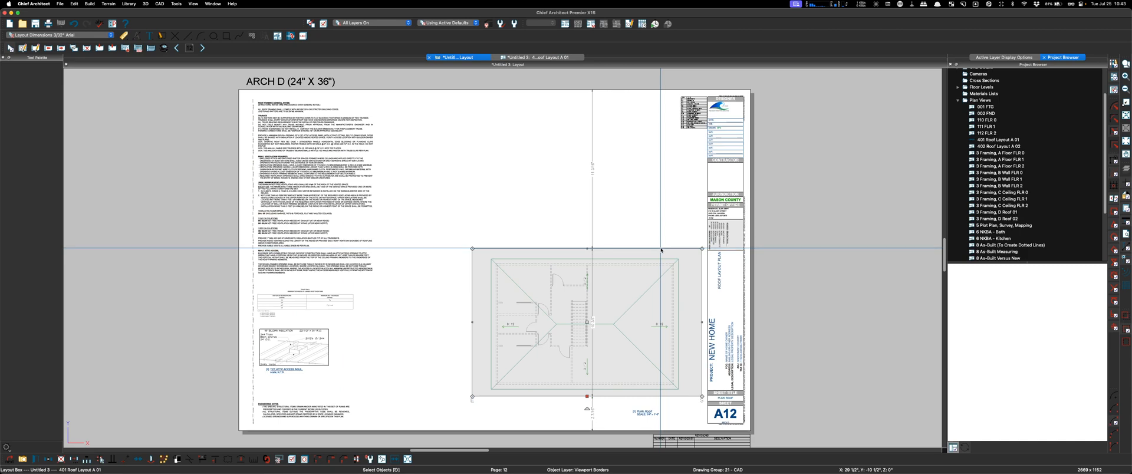
click(808, 226)
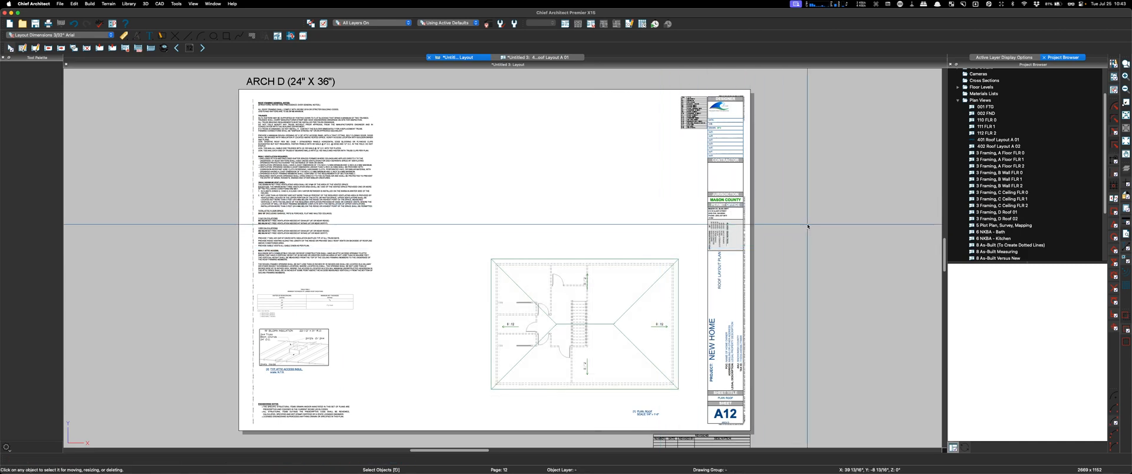
click(177, 49)
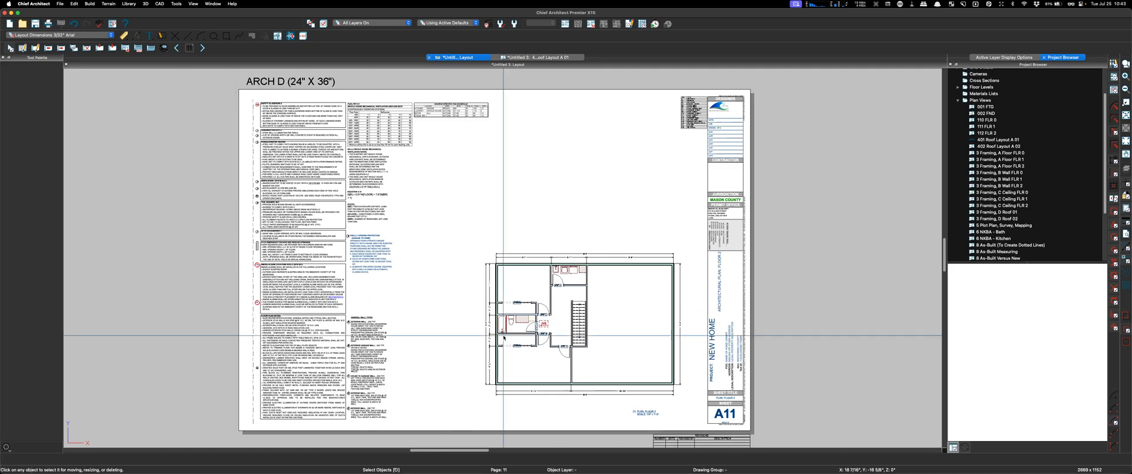
scroll(627, 380, up, 8)
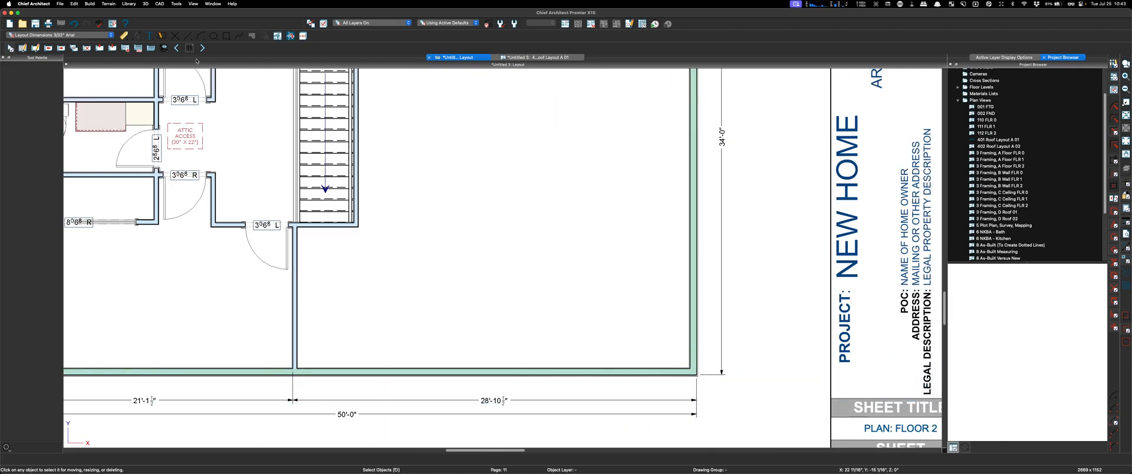
Page back from the floor 2 plan sheet to the foundation plan sheet, comparing the position of each plan
click(176, 50)
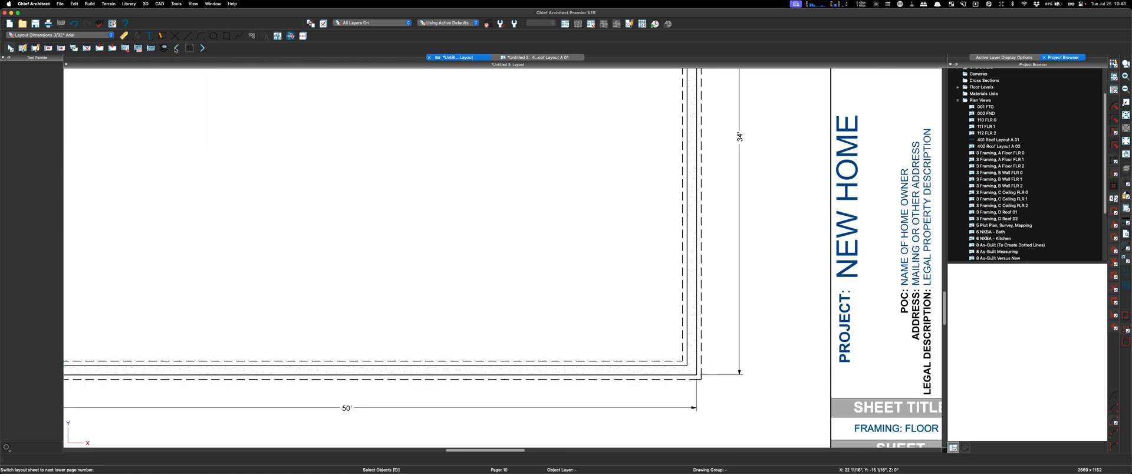
click(176, 49)
click(177, 50)
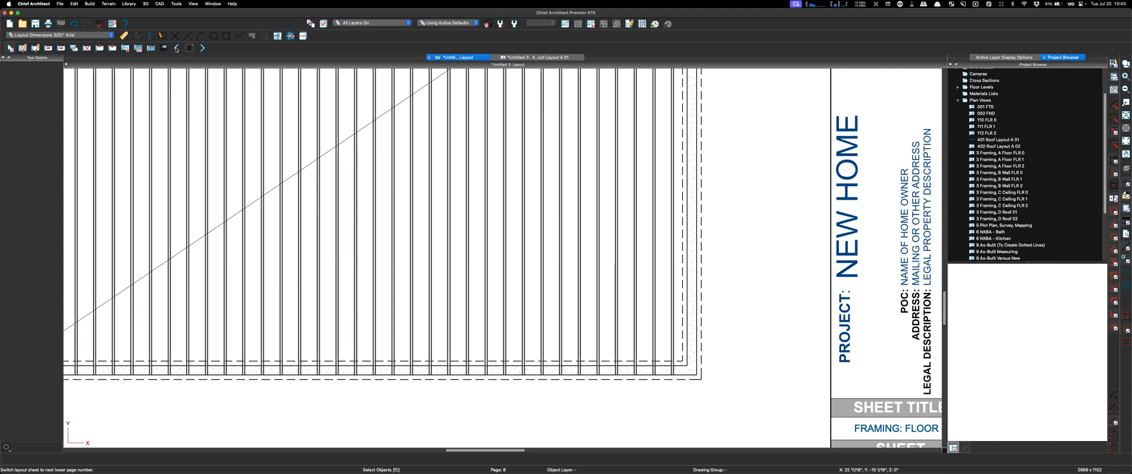
click(176, 50)
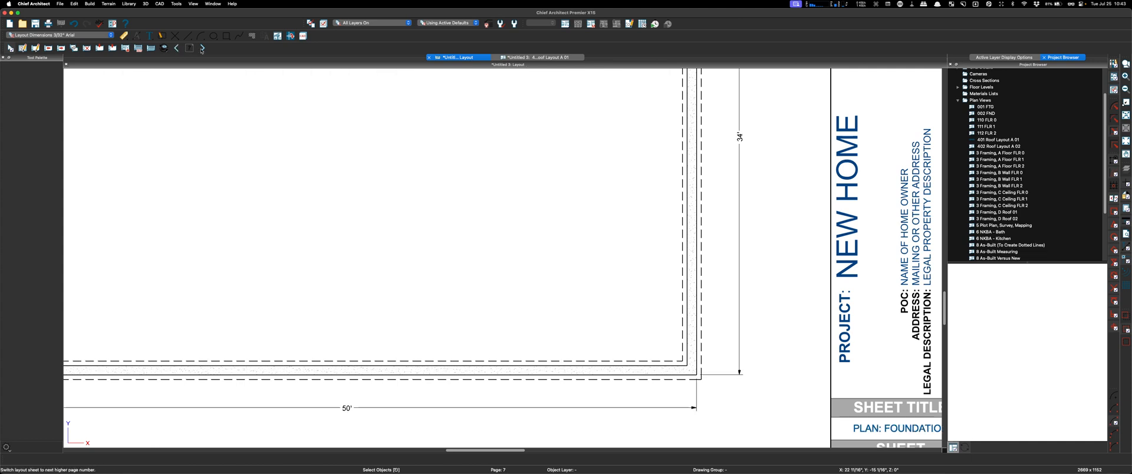
Go forward to the floor 2 framing sheet A11 and delete that layout page with its contents
click(202, 49)
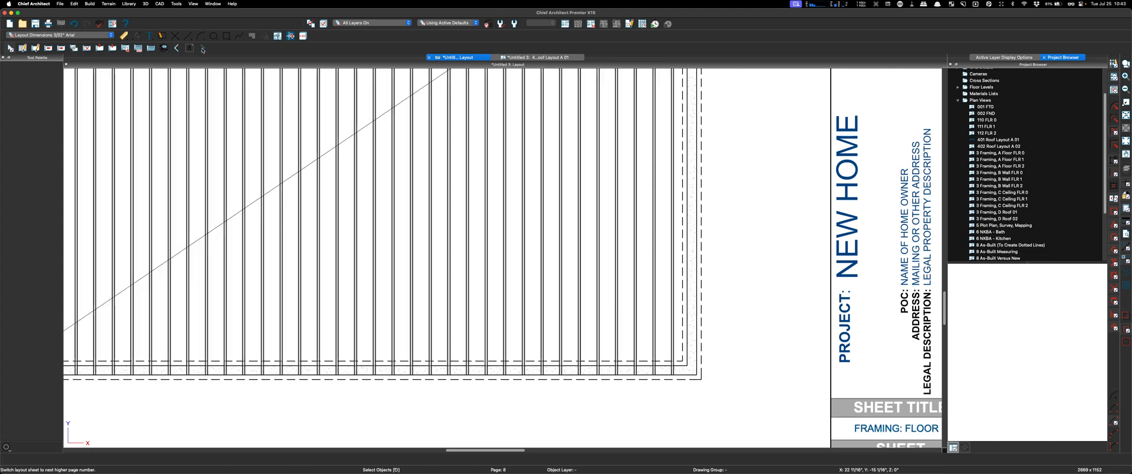
click(202, 49)
click(203, 49)
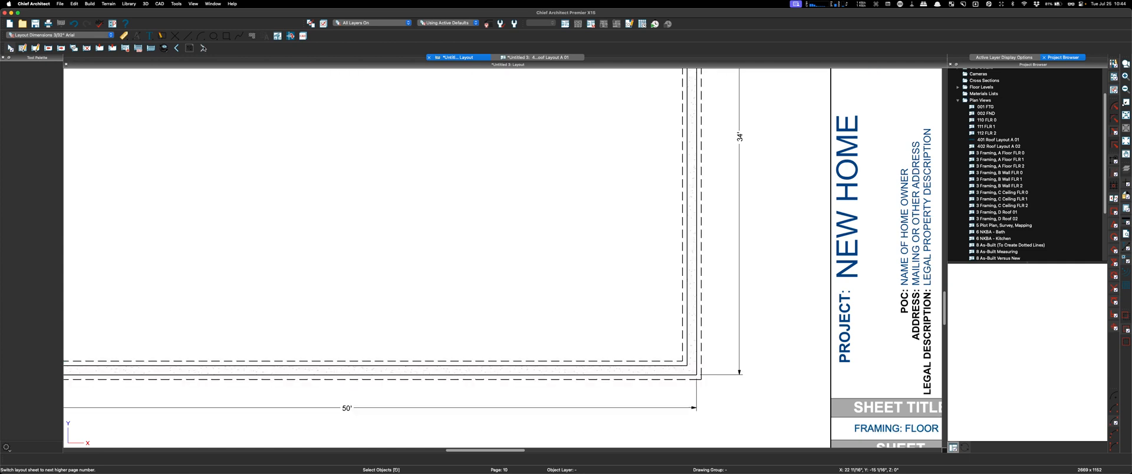
scroll(543, 383, down, 6)
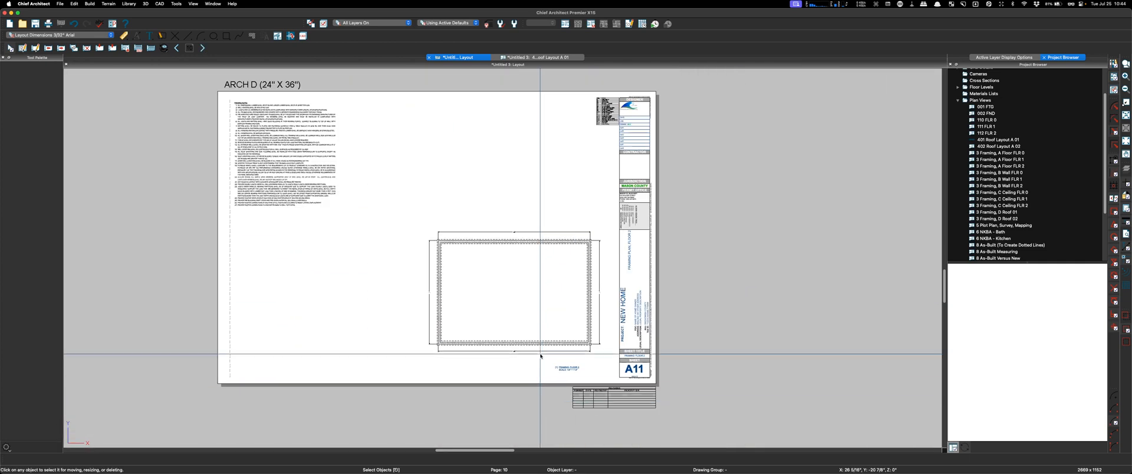
click(91, 50)
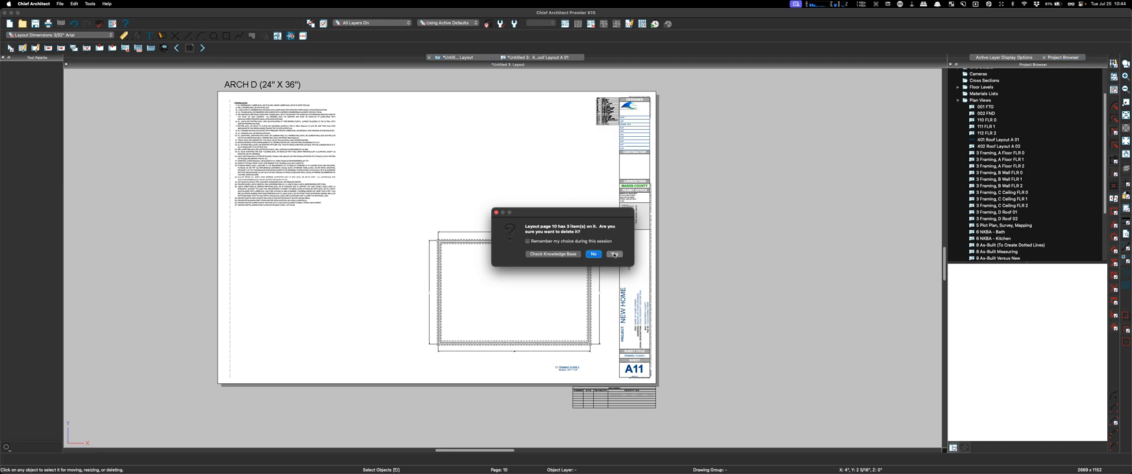
click(613, 255)
Review the alignment of the floor and roof plans across sheets A9 to A12
scroll(502, 271, up, 2)
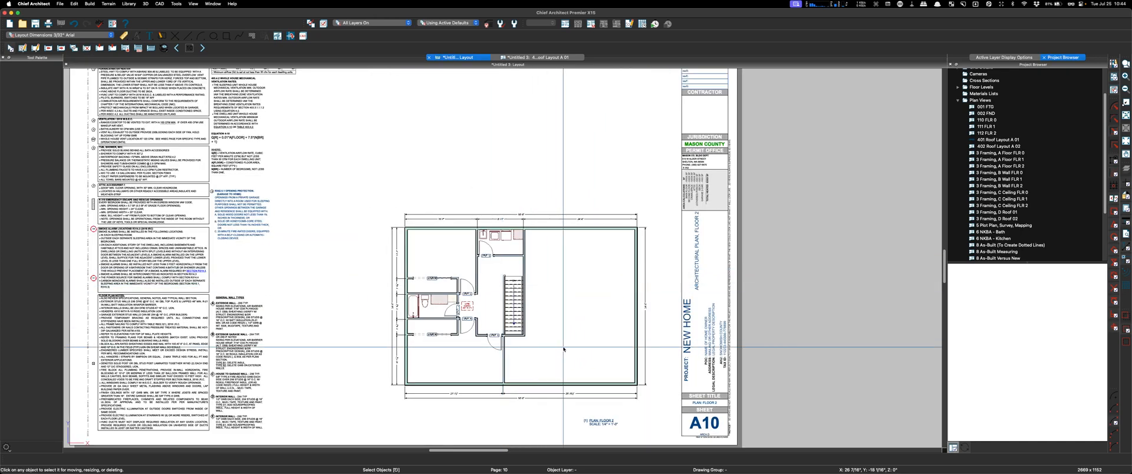
scroll(503, 270, up, 1)
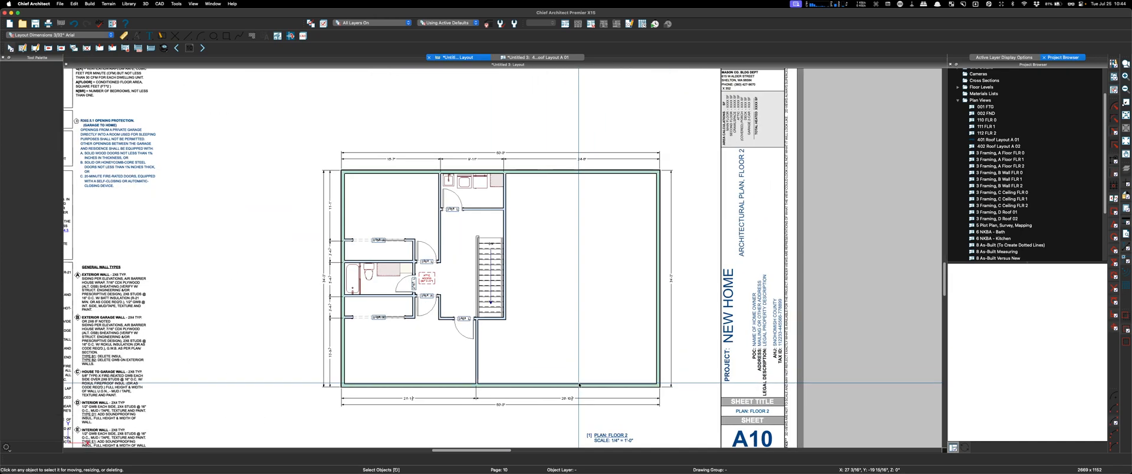
click(176, 50)
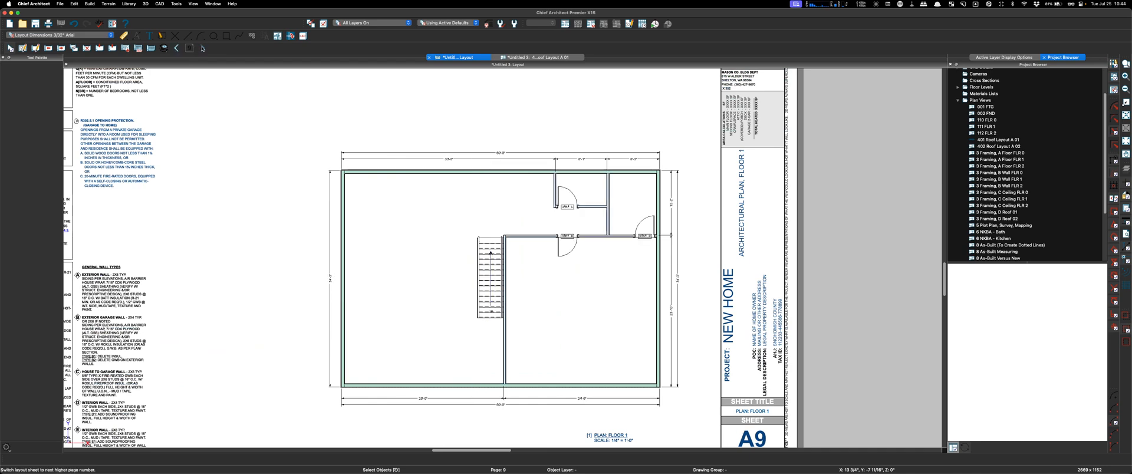
click(202, 49)
click(203, 48)
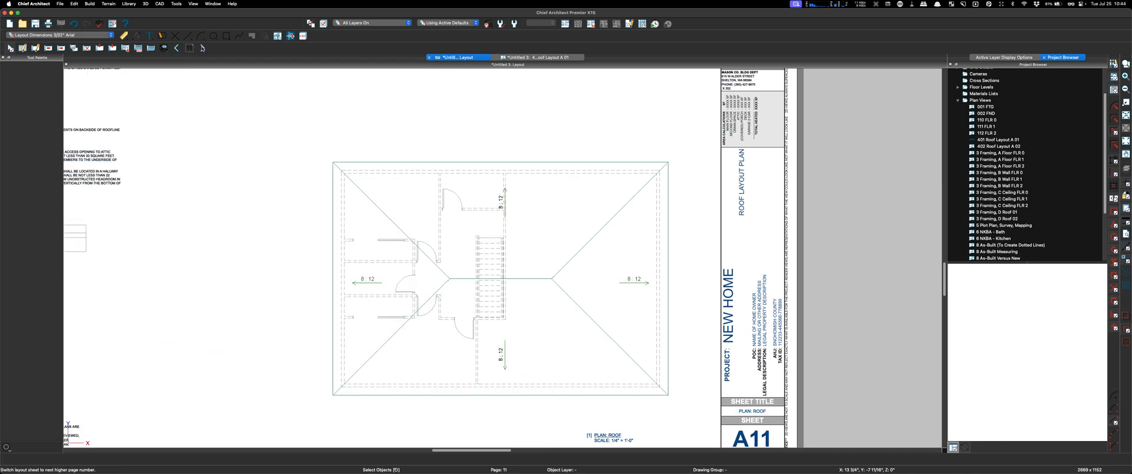
click(202, 48)
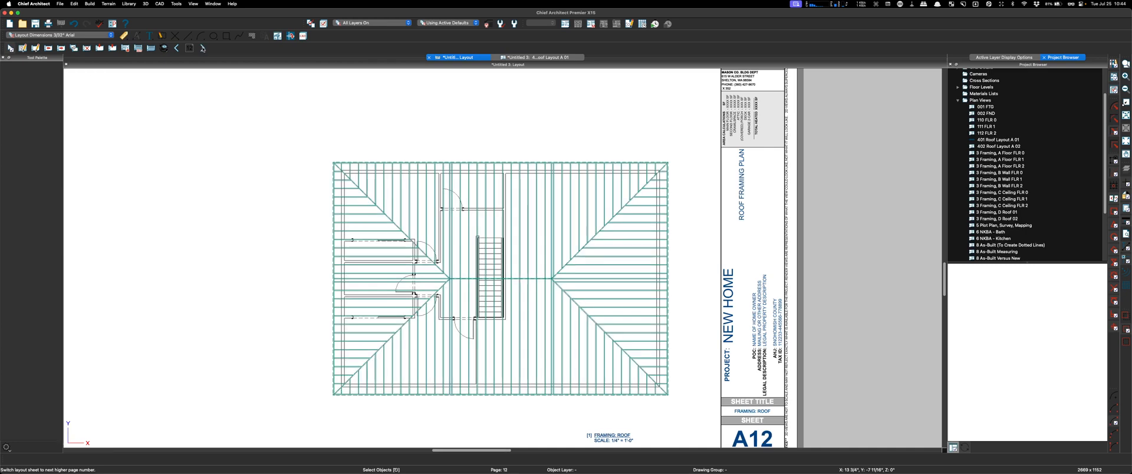
scroll(407, 109, down, 1)
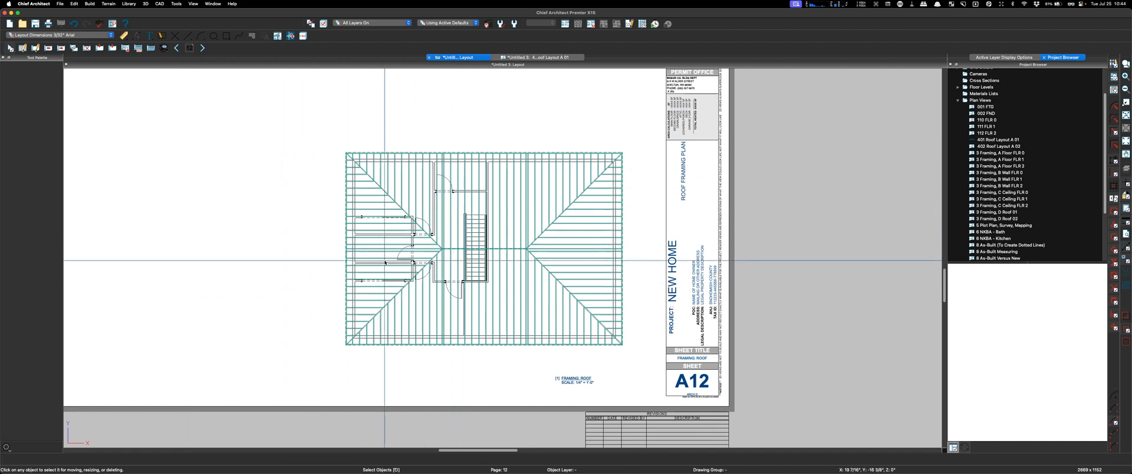
Check which saved plan view the roof framing layout box on sheet A12 is linked to, without relinking it
click(450, 260)
click(266, 459)
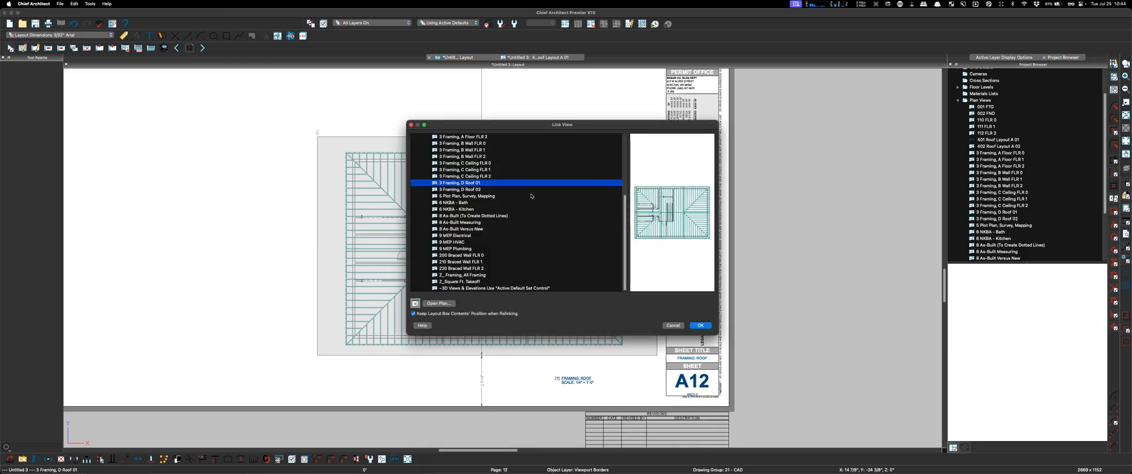
click(673, 326)
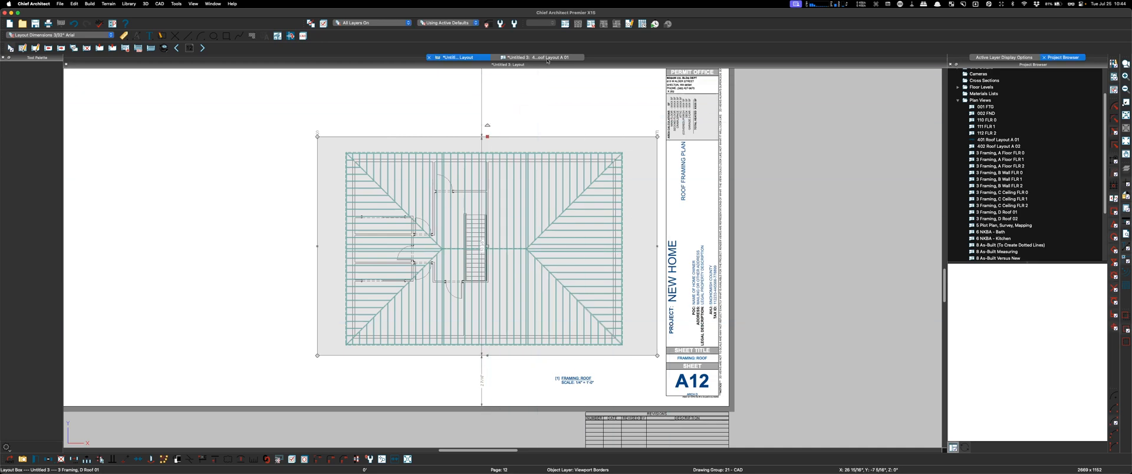
In the plan file, examine the floor and save options of saved view 401 Roof Layout A 01, and return to the layout
click(547, 59)
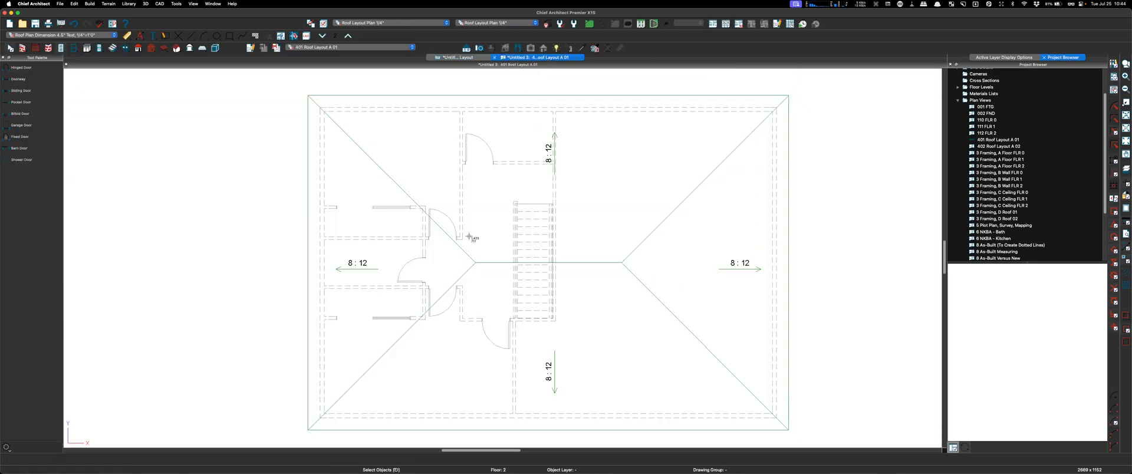
key(Escape)
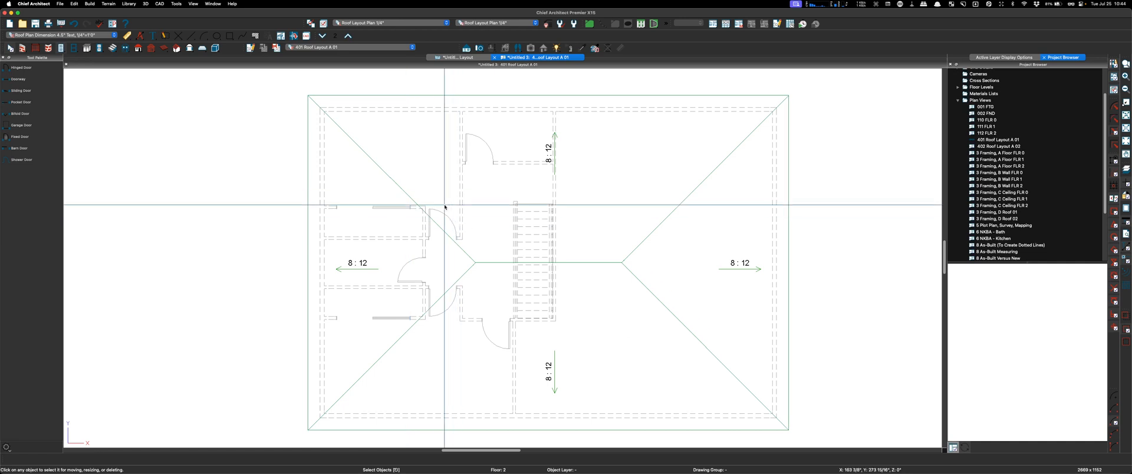
click(251, 47)
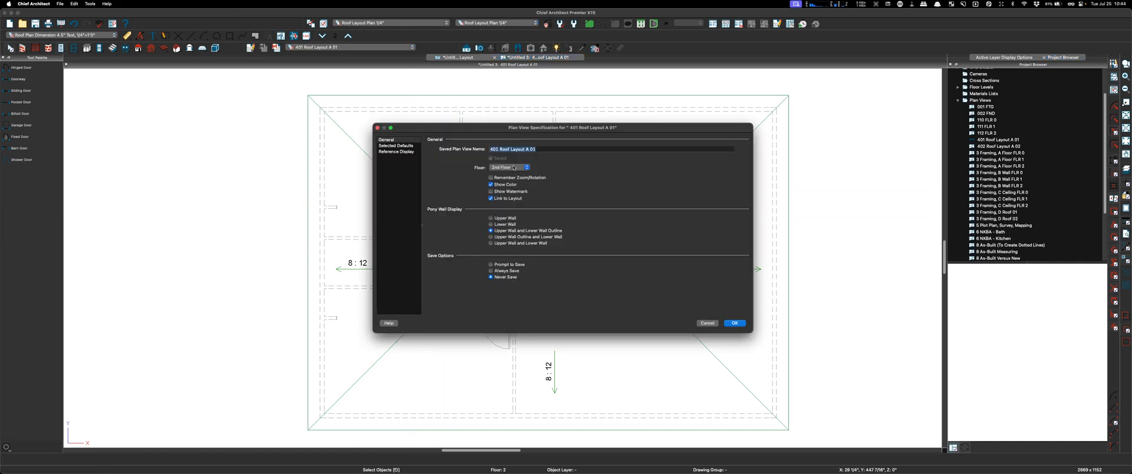
click(707, 323)
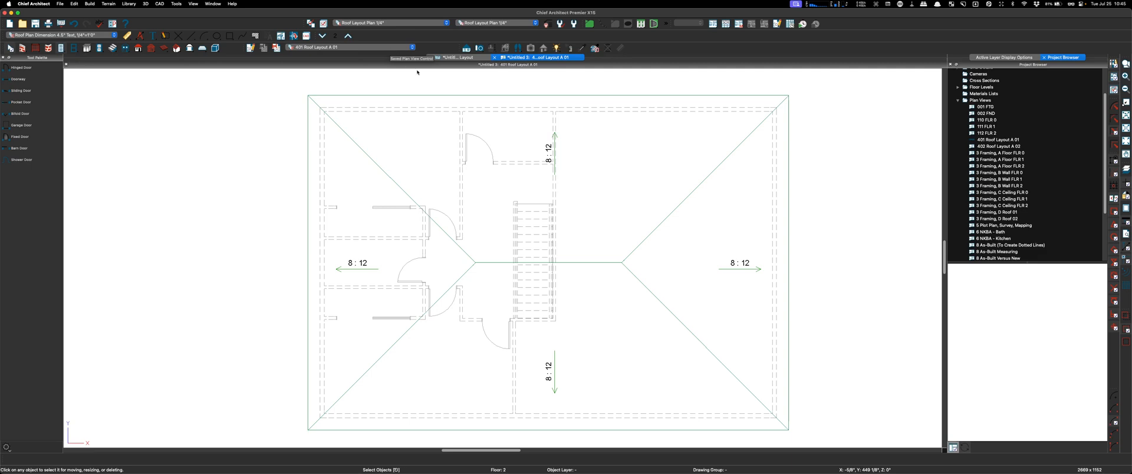
click(458, 58)
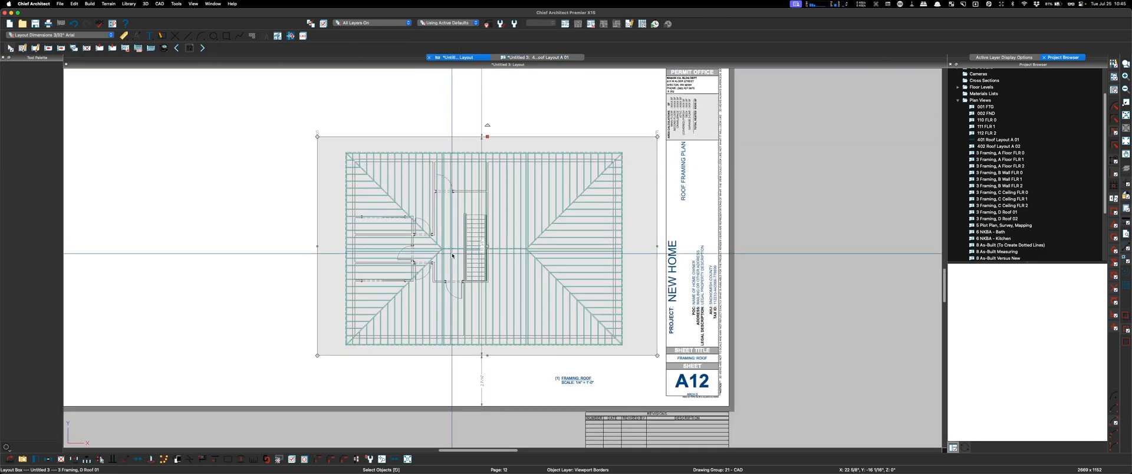
key(Escape)
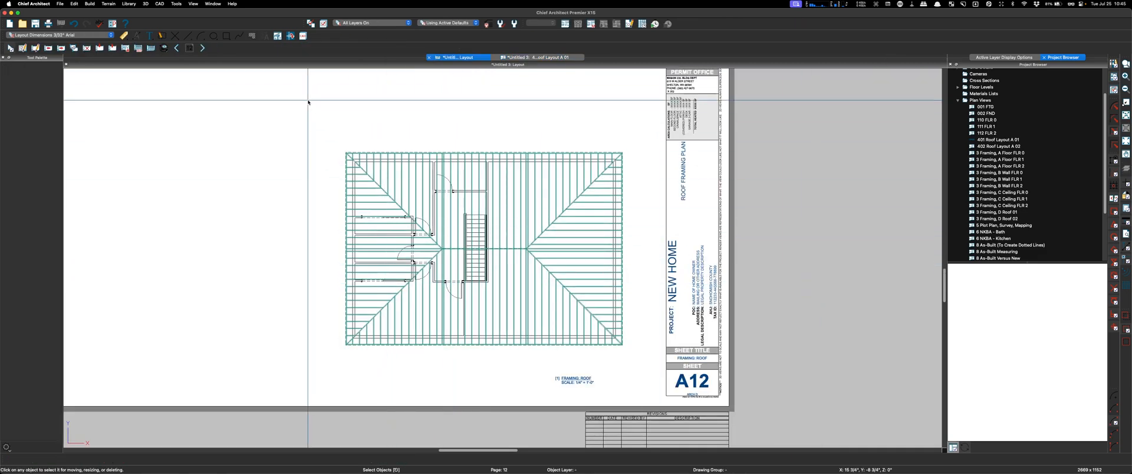
Examine the title label's text macro on sheet A12 and the available Layout Info macros, leaving the text unedited
scroll(610, 357, down, 2)
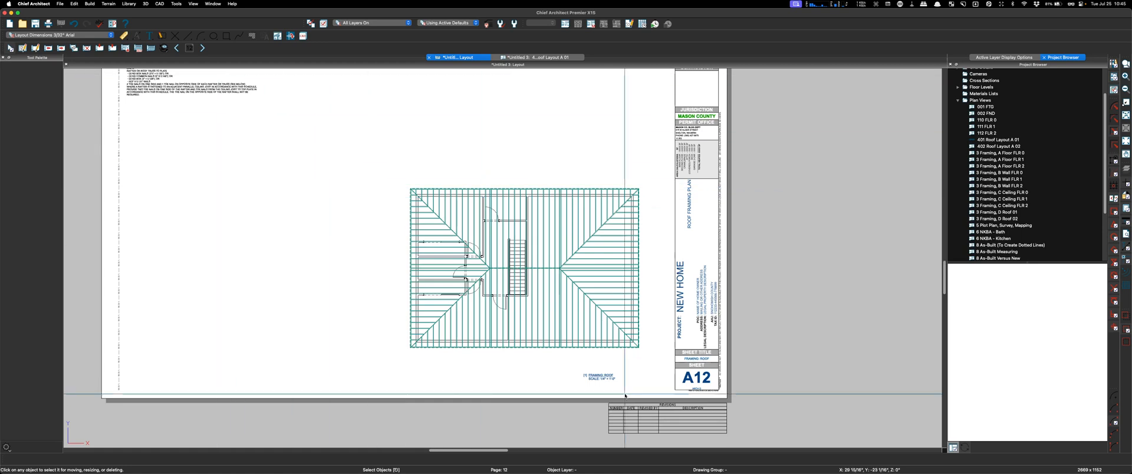
click(599, 374)
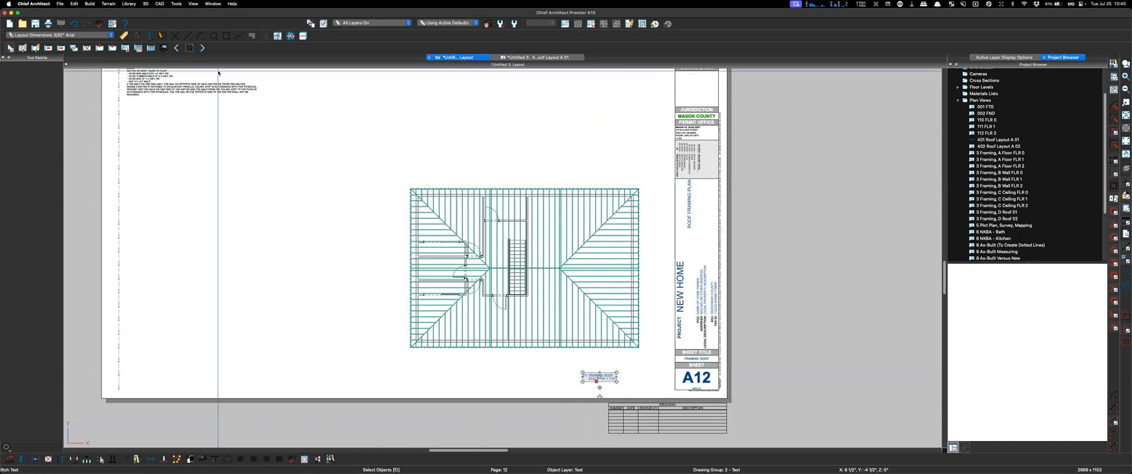
click(594, 382)
double_click(594, 382)
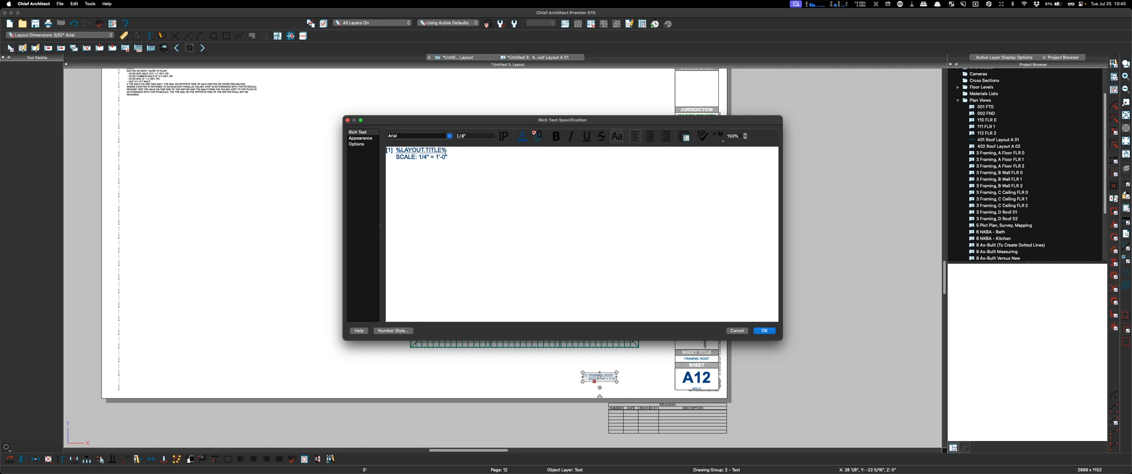
click(720, 134)
mouse_move(726, 147)
mouse_move(766, 148)
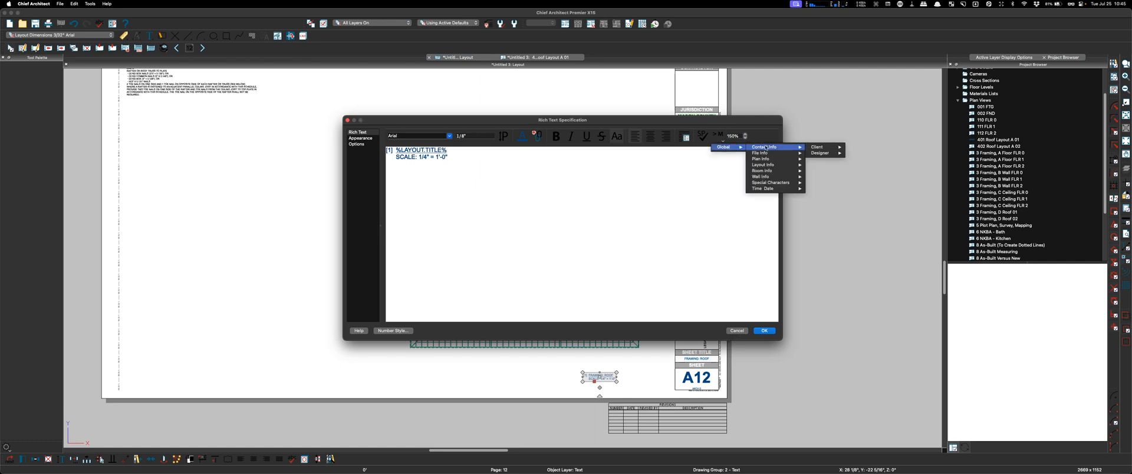
mouse_move(766, 164)
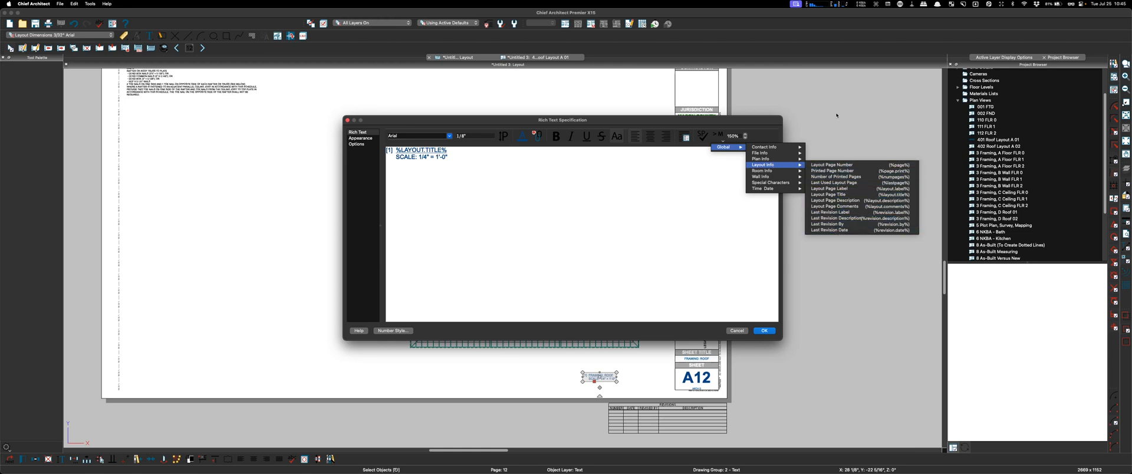
click(732, 332)
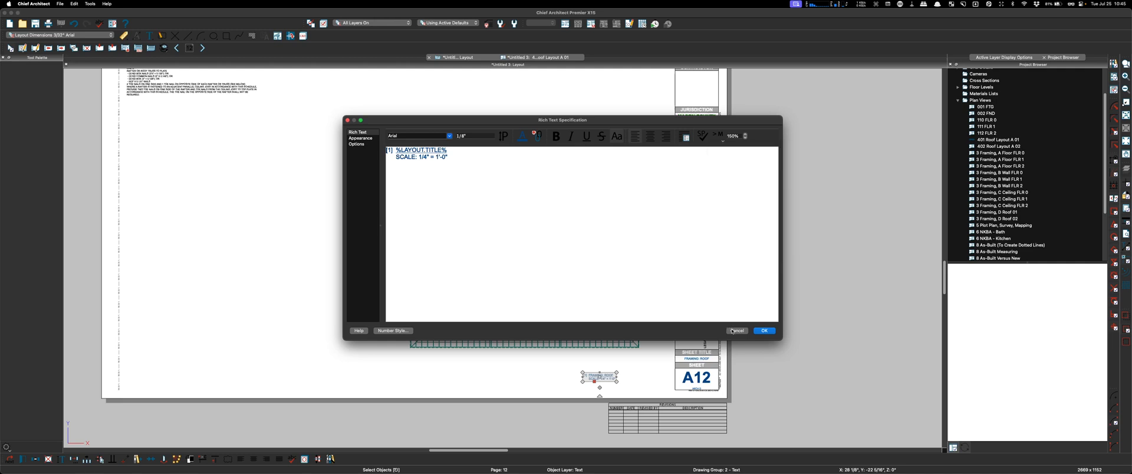
click(733, 331)
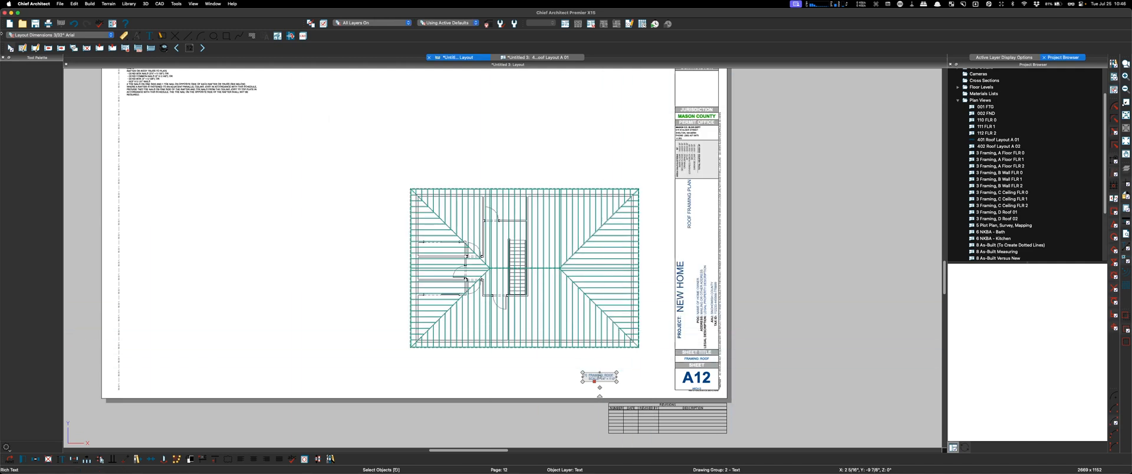
Examine the page information for page 12 and compare its title with the sheet's title block and drawing label
click(23, 49)
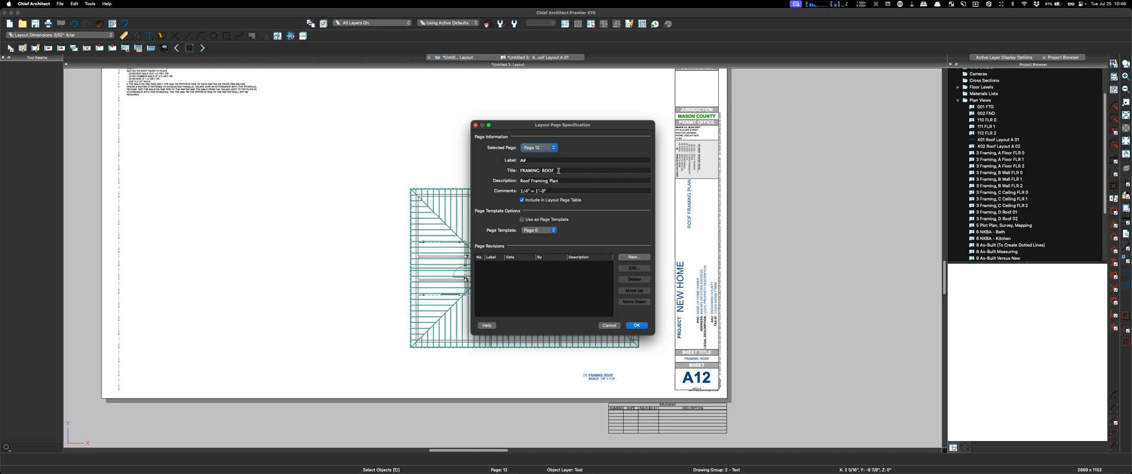
click(611, 325)
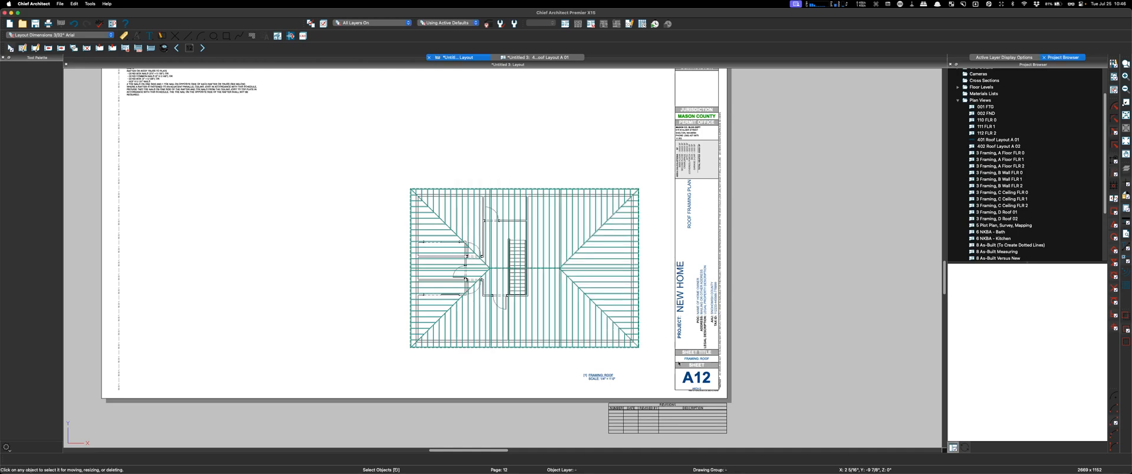
scroll(677, 360, up, 3)
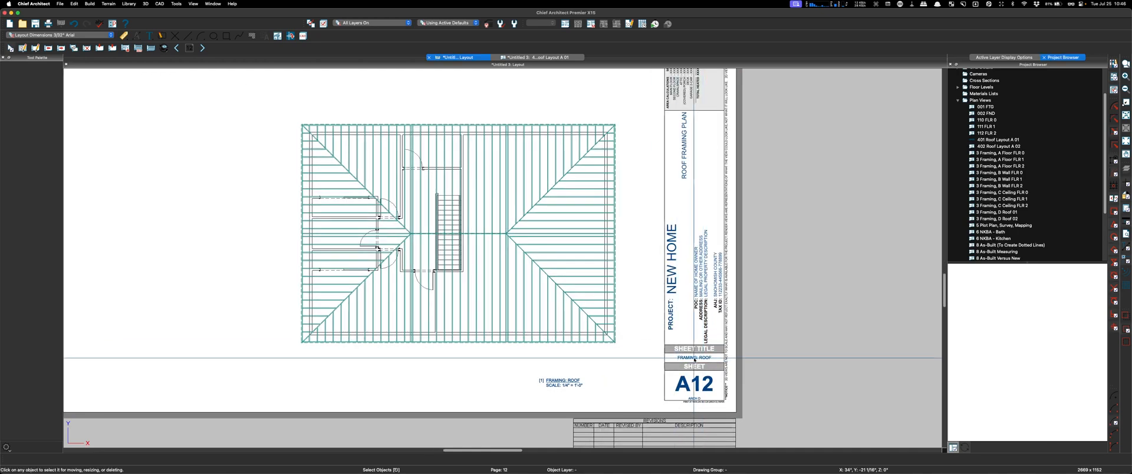
scroll(550, 382, up, 2)
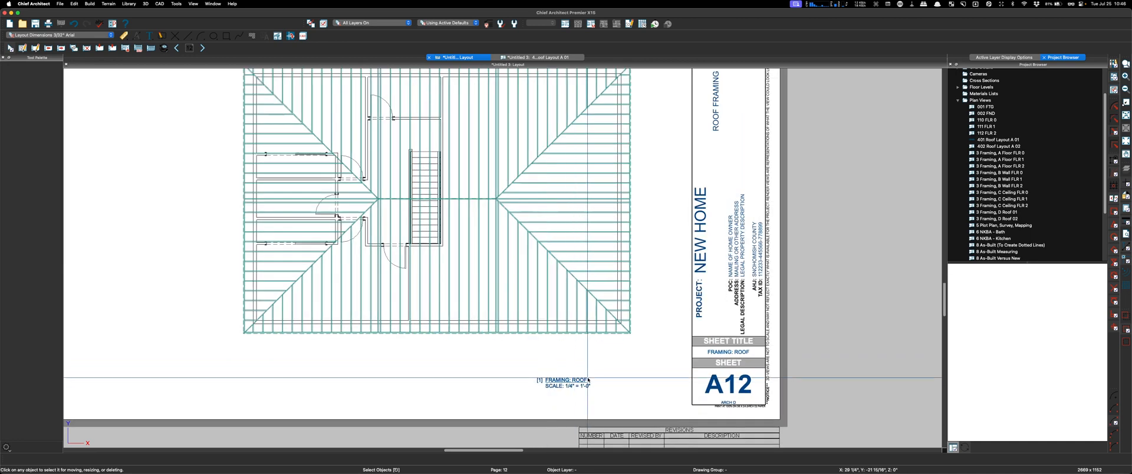
scroll(642, 368, down, 2)
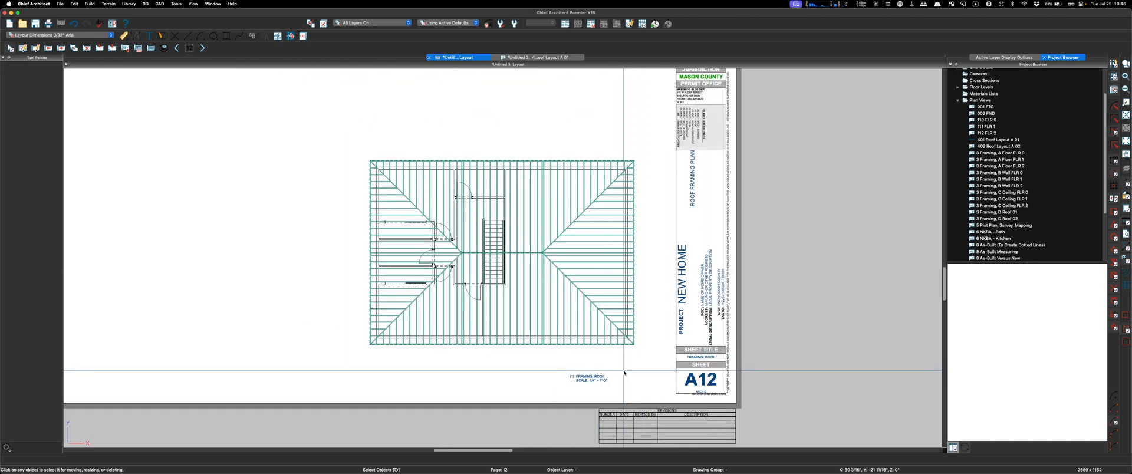
scroll(613, 342, down, 2)
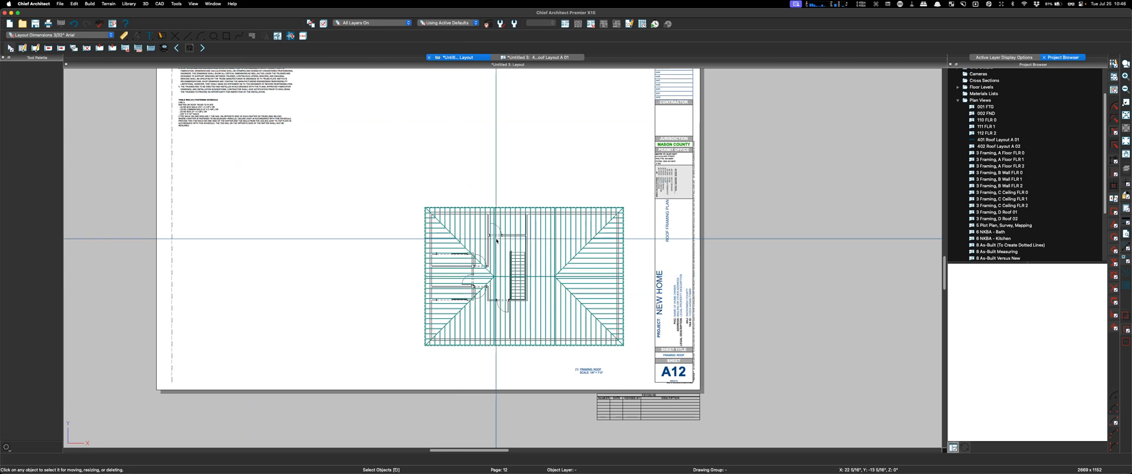
scroll(601, 366, up, 2)
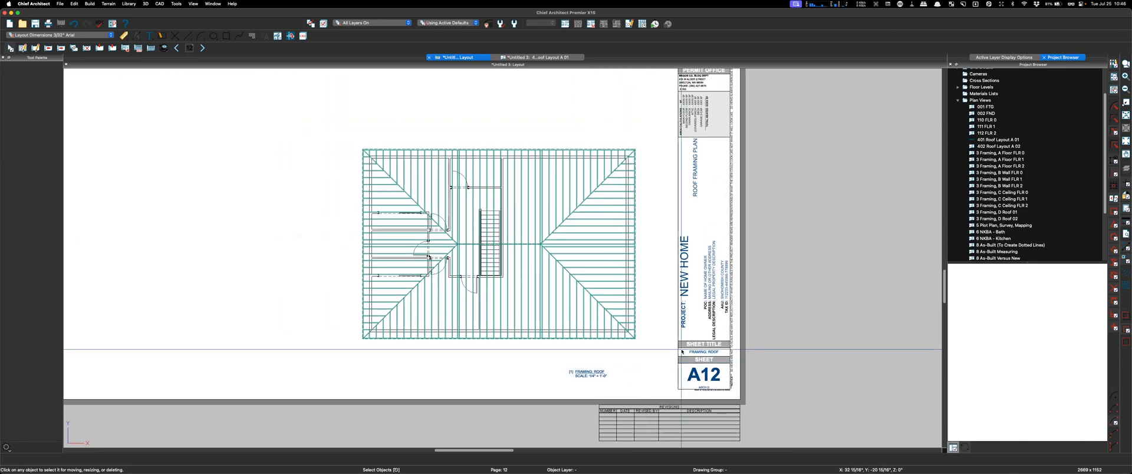
Inspect the title block and drawing label on sheet A12, and review the preceding plan sheets one by one back to A7
scroll(601, 366, up, 3)
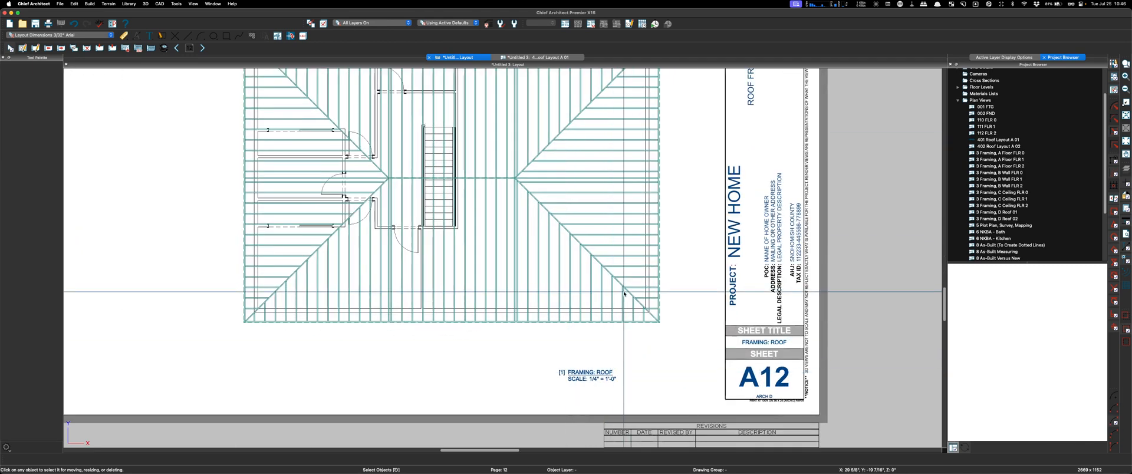
scroll(612, 374, down, 2)
scroll(688, 342, up, 2)
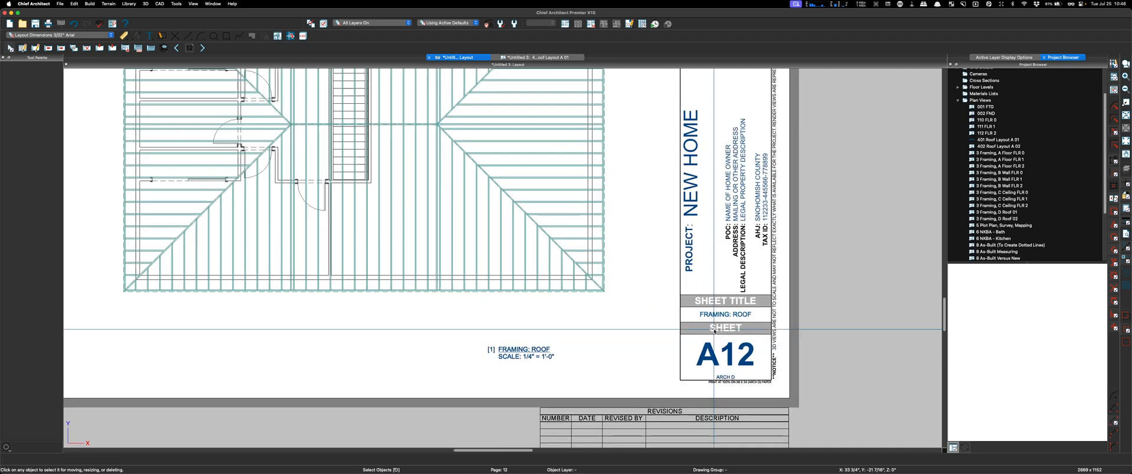
scroll(671, 361, down, 1)
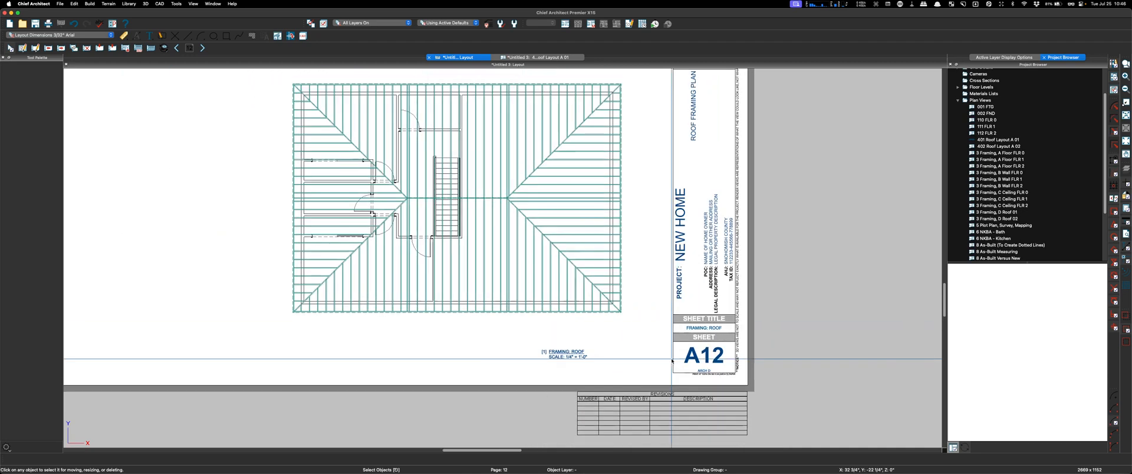
scroll(672, 360, down, 2)
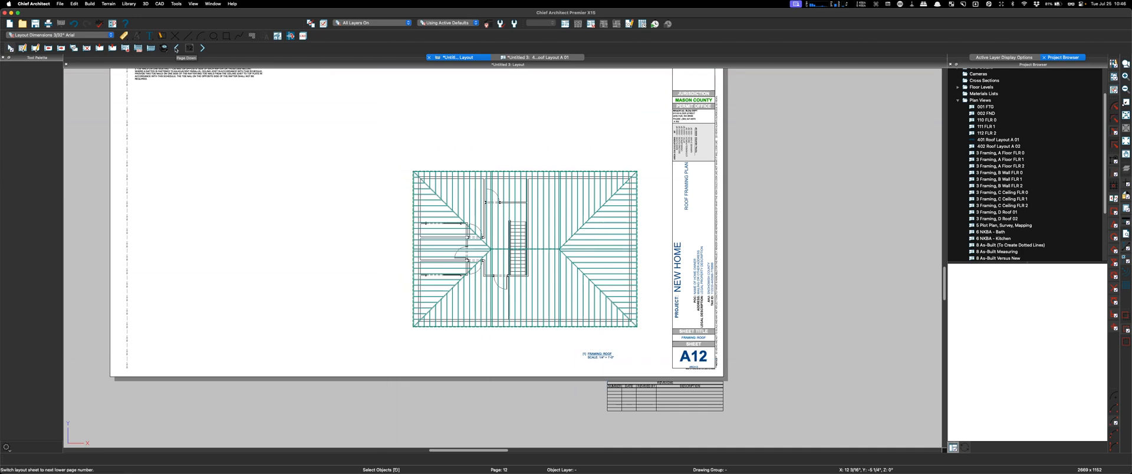
click(176, 48)
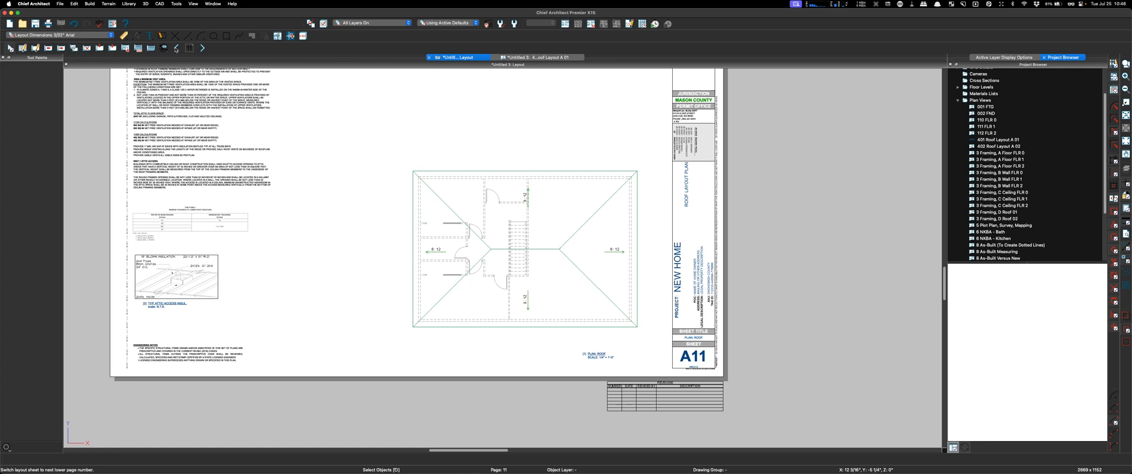
click(176, 48)
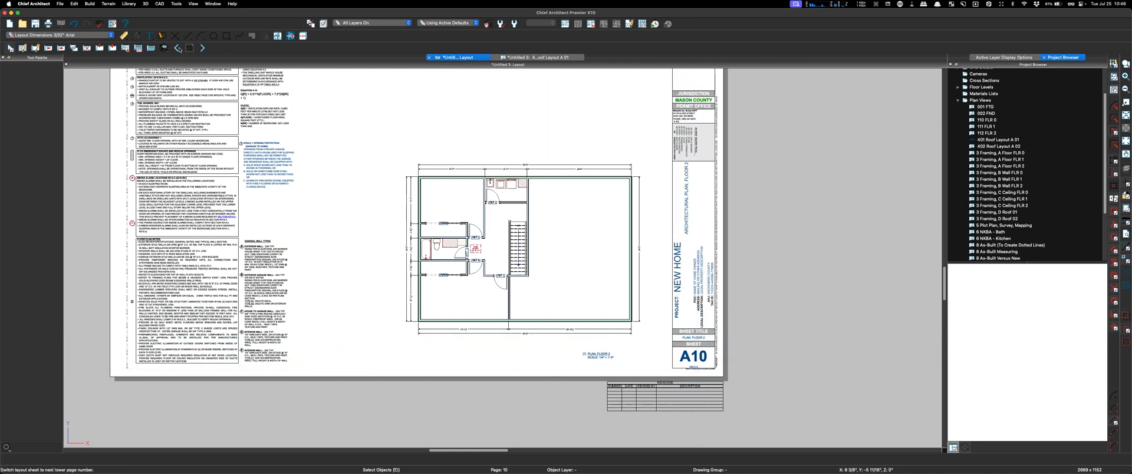
click(178, 48)
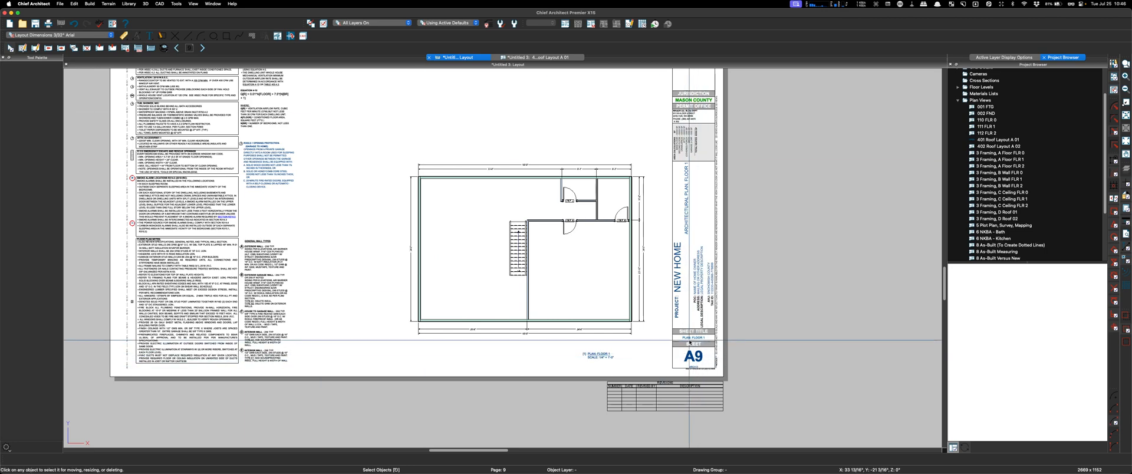
click(165, 49)
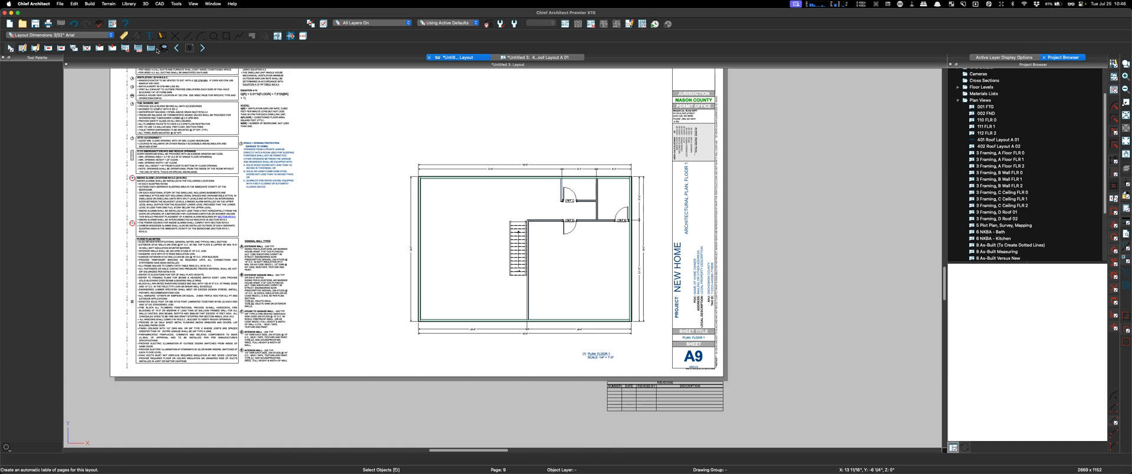
click(177, 48)
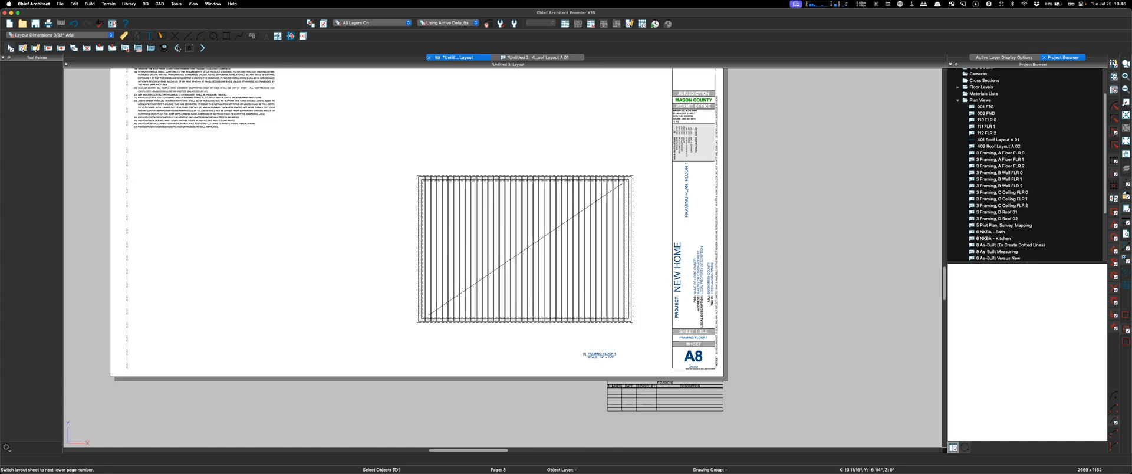
click(178, 48)
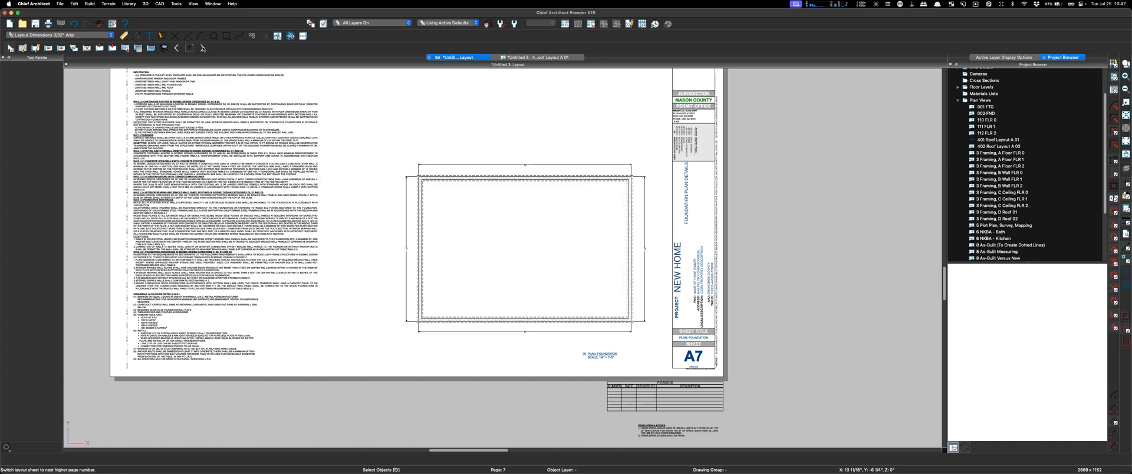
Review the plan sheets forward from A7 to roof plan sheet A11, checking that the drawings line up between pages
click(203, 48)
click(202, 49)
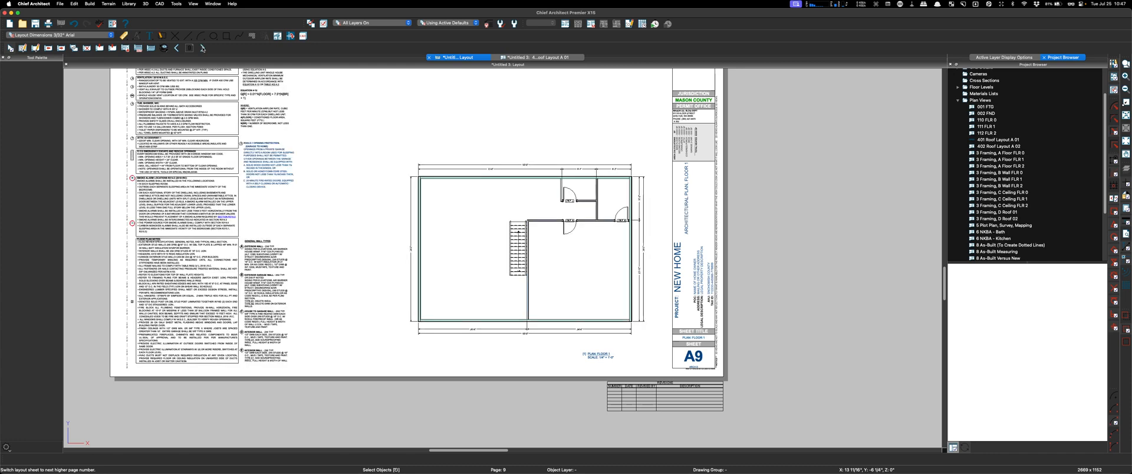
click(203, 49)
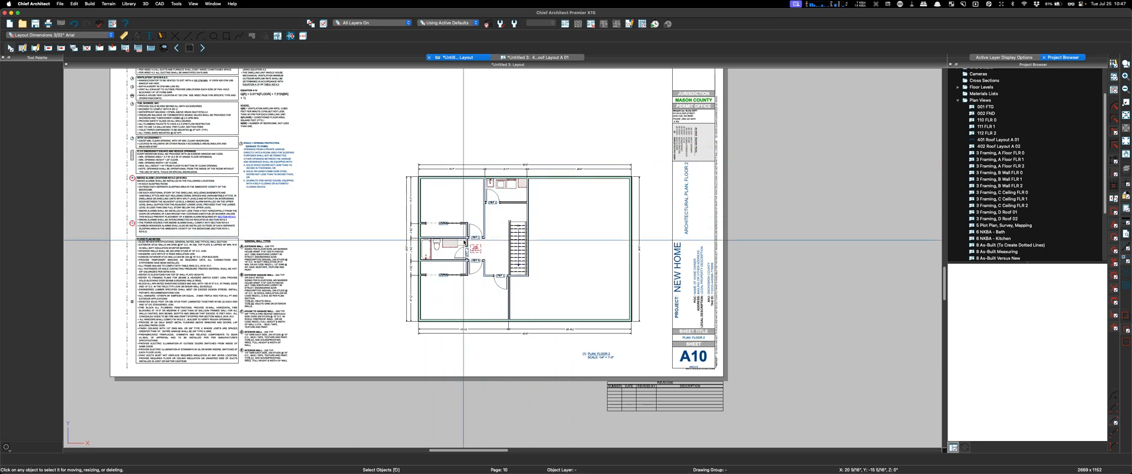
click(204, 48)
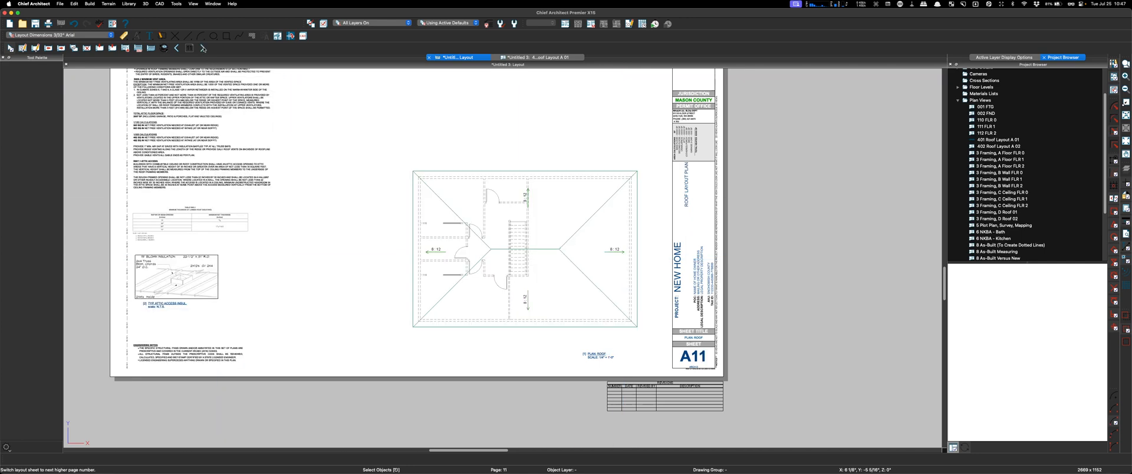
Compare the floor plan position on sheets A9 and A10 by switching repeatedly between them, finishing on A10
click(176, 50)
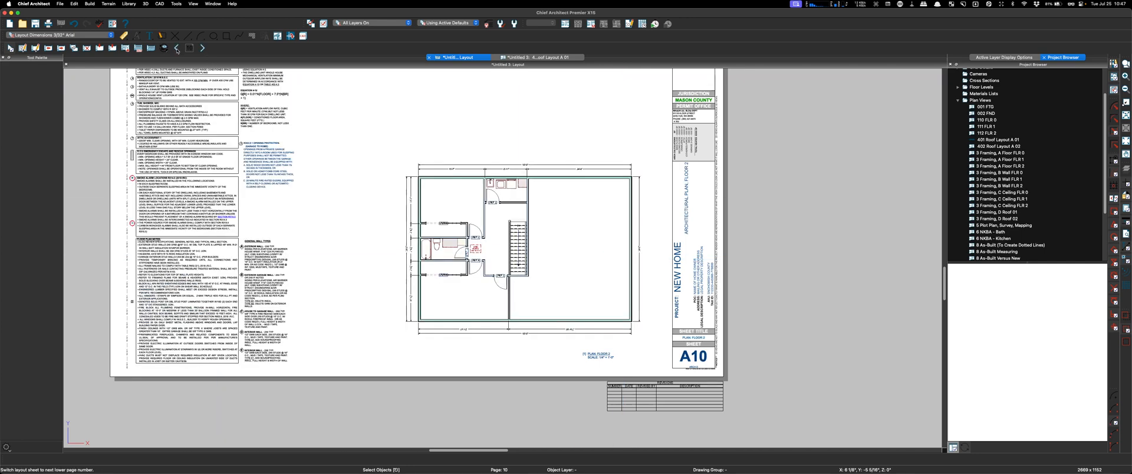
click(177, 49)
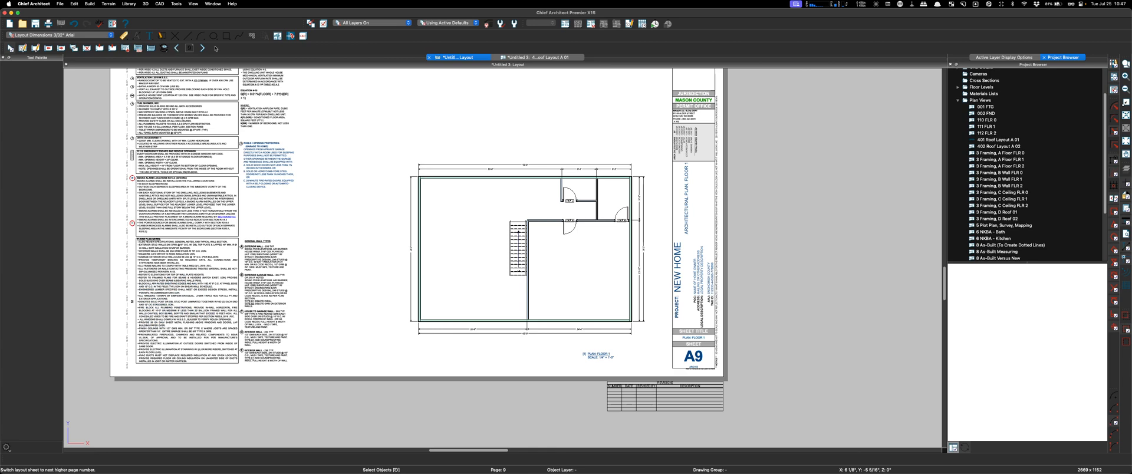
click(201, 48)
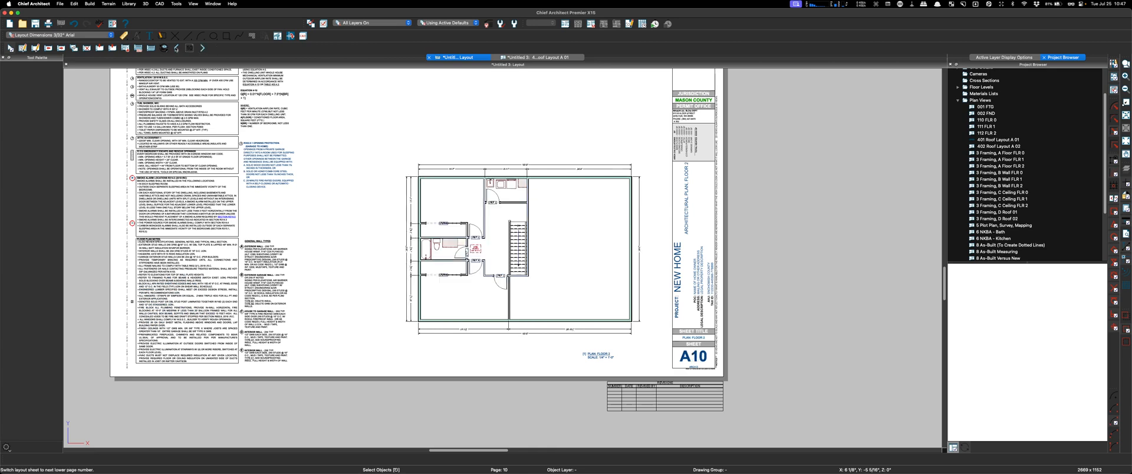
click(177, 48)
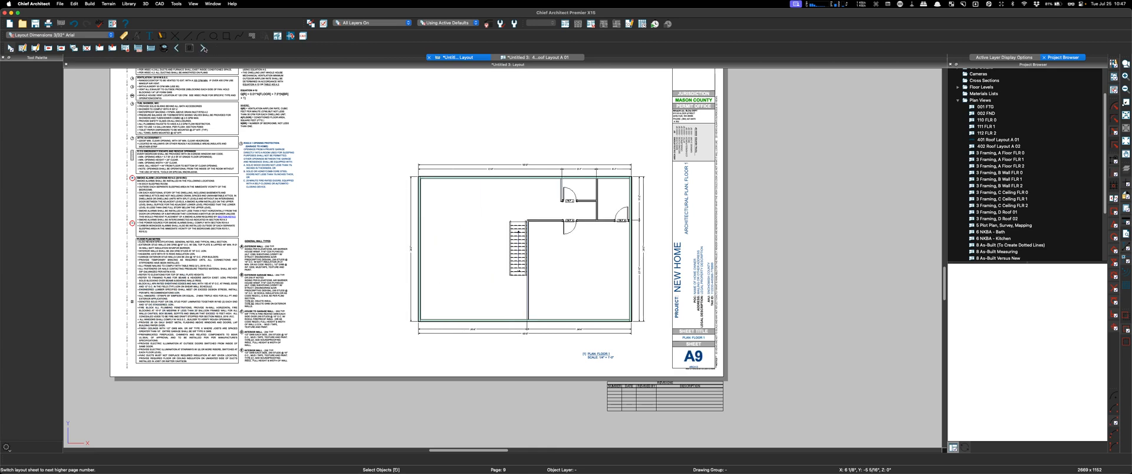
click(203, 48)
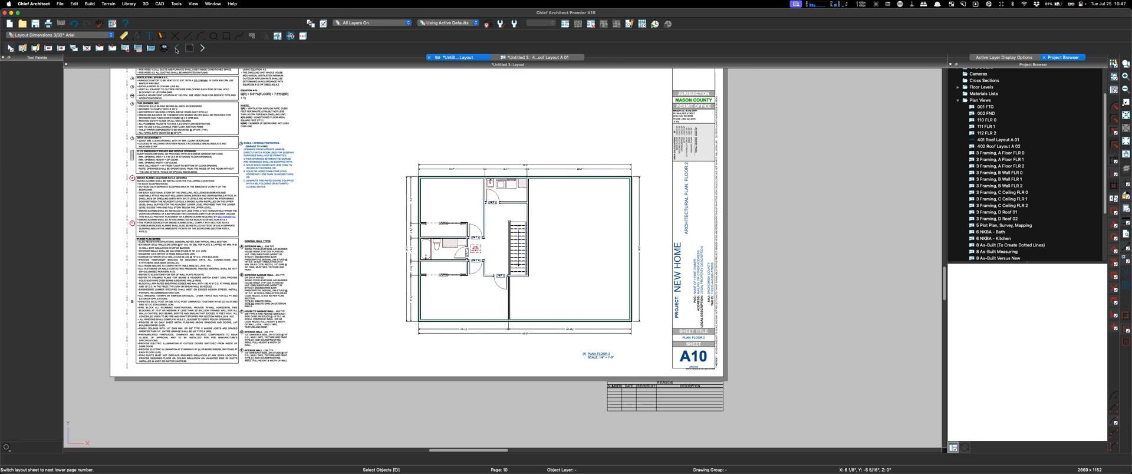
click(177, 48)
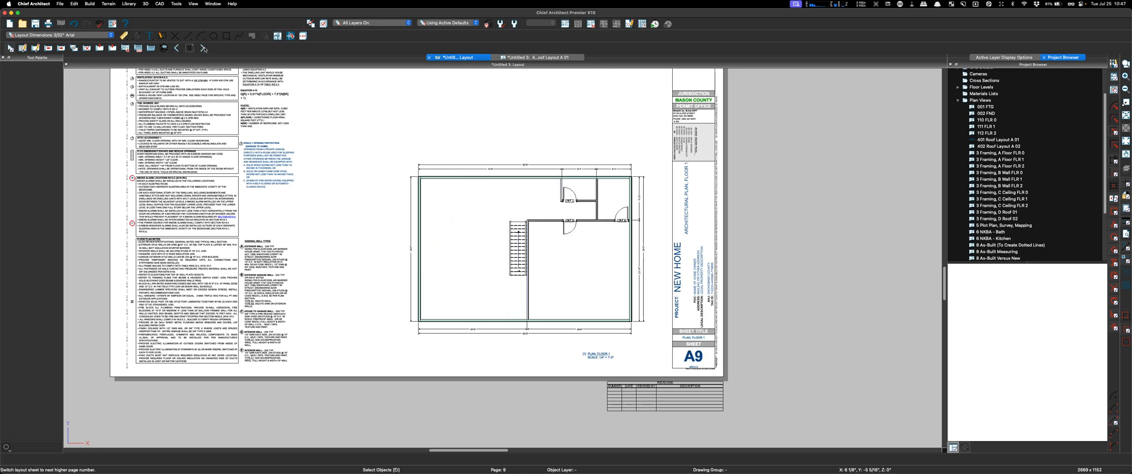
click(203, 48)
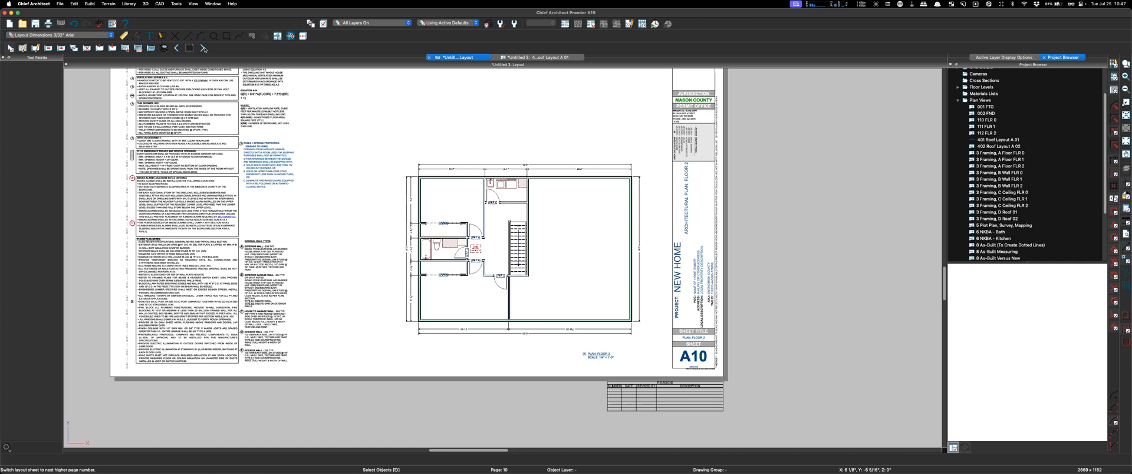